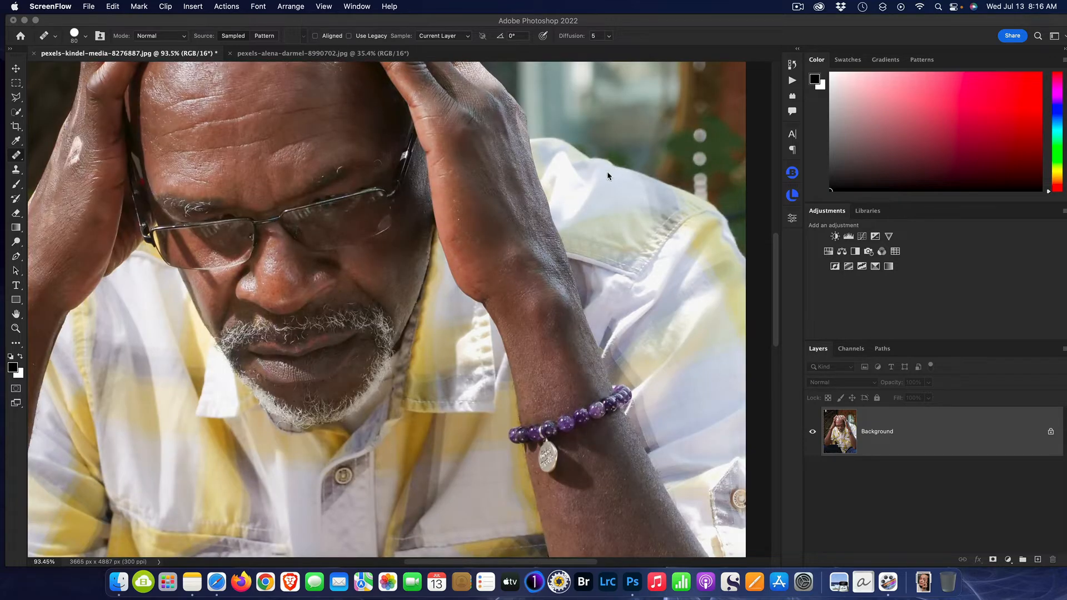
Examine the shiny skin highlights in the man's portrait and in the woman's portrait, ending on the man's portrait
scroll(607, 178, "down", 3)
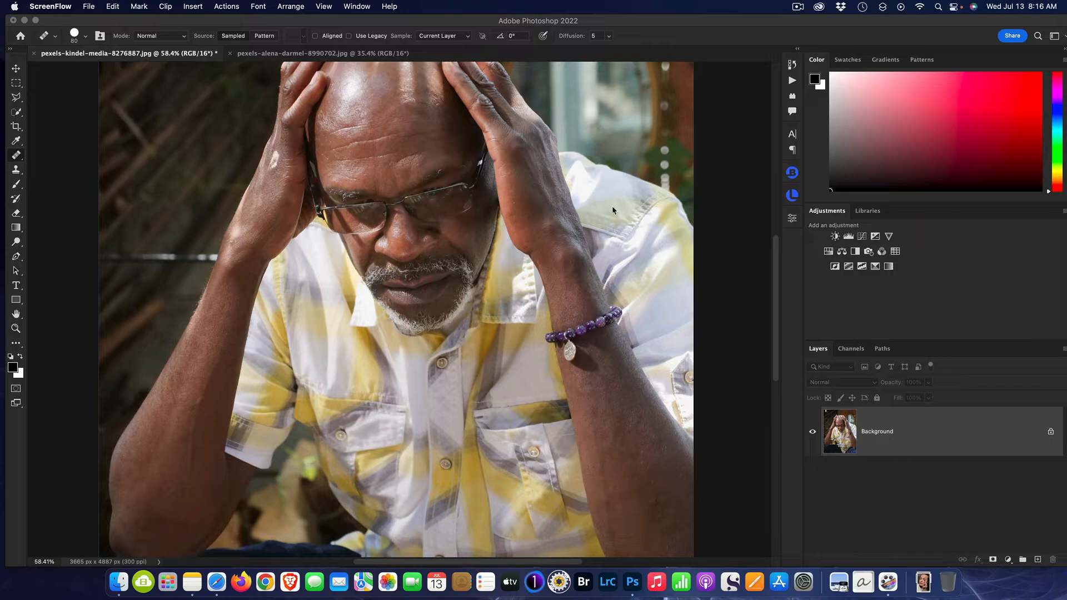
scroll(262, 223, "down", 3)
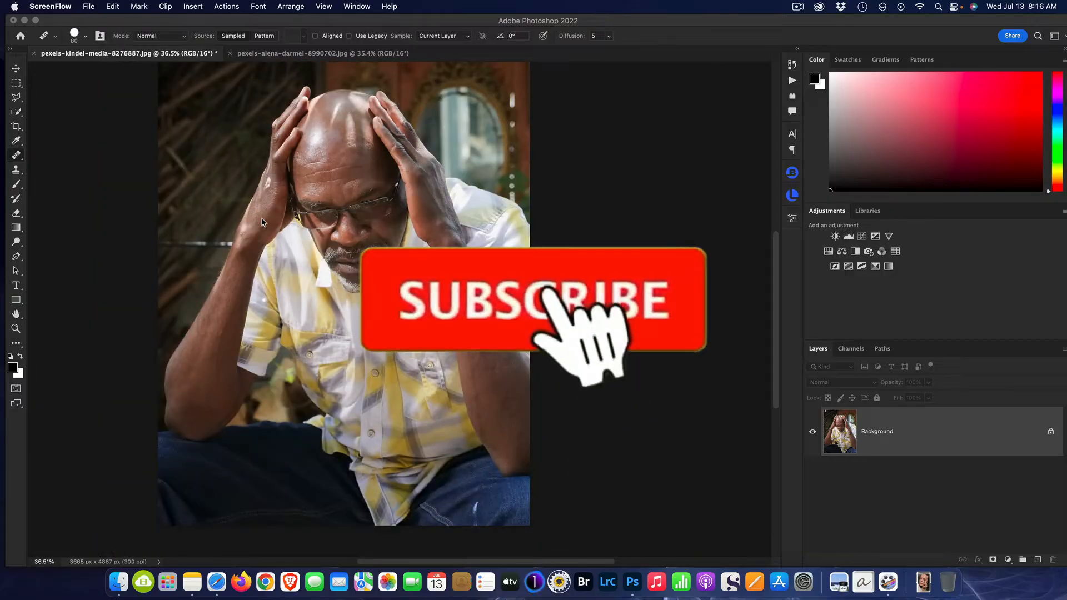
left_click(512, 188)
scroll(513, 188, "up", 4)
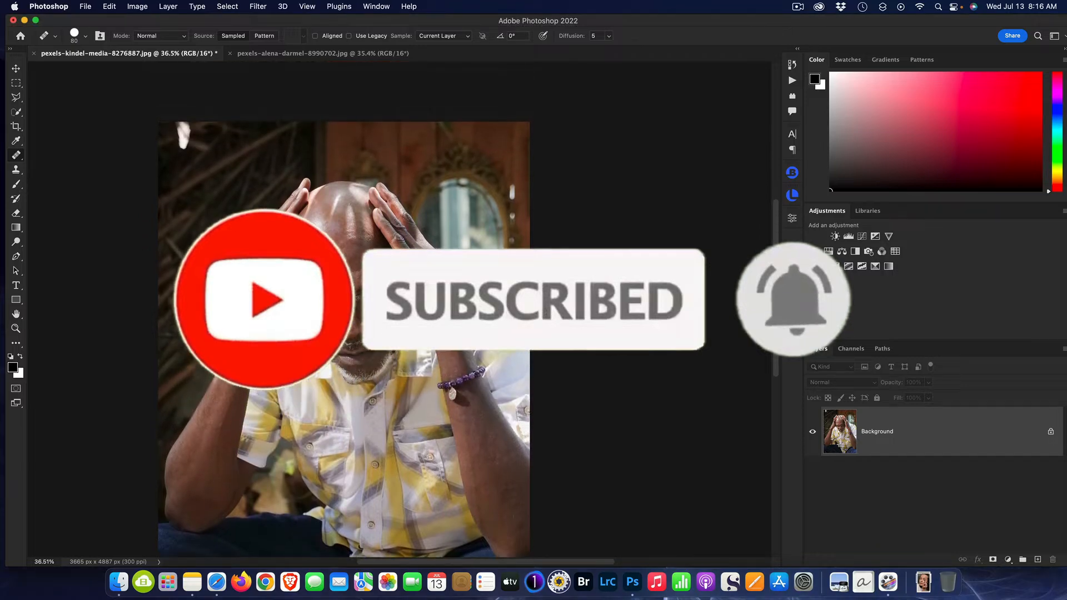
scroll(357, 263, "up", 5)
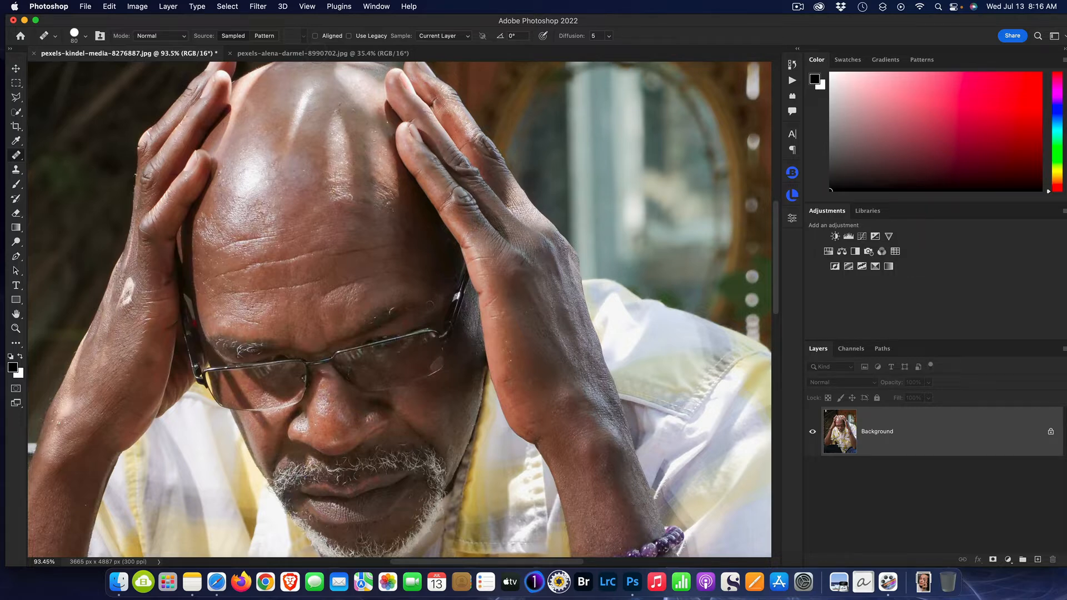
left_click(319, 53)
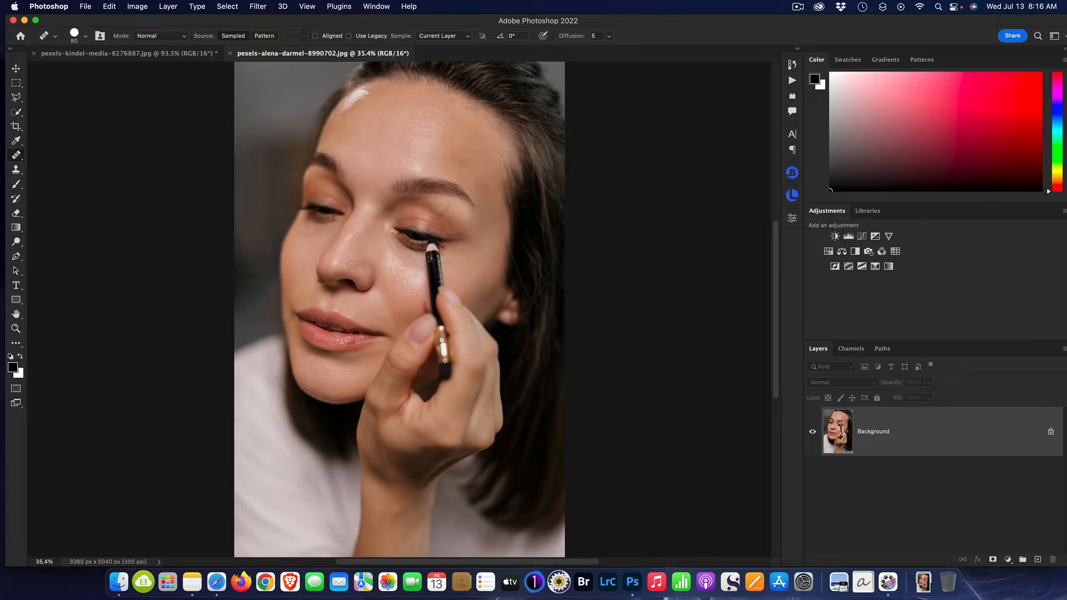
scroll(354, 270, "up", 5)
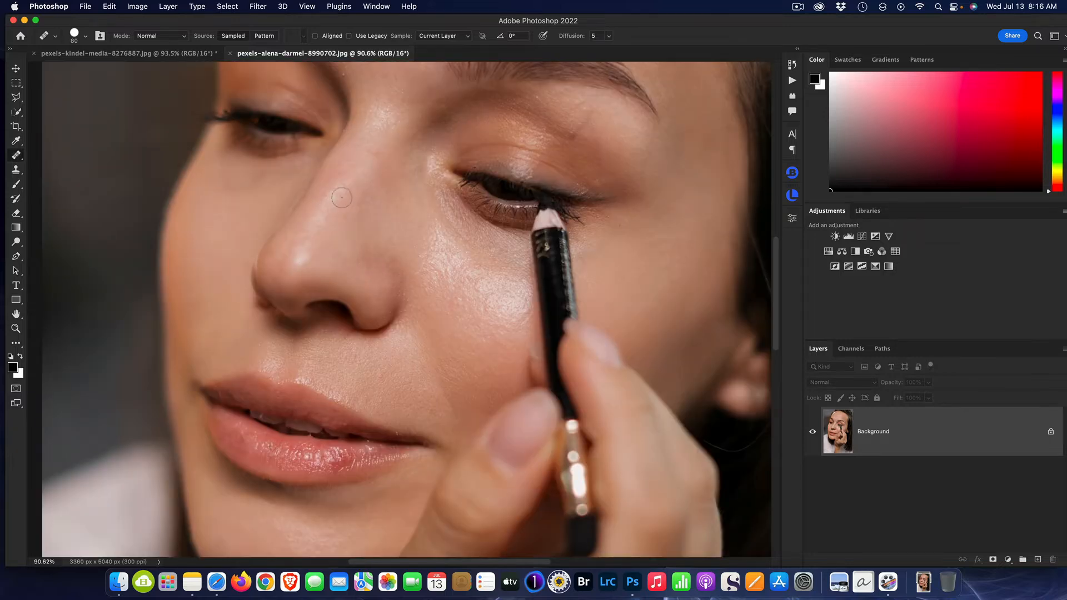
scroll(459, 288, "down", 3)
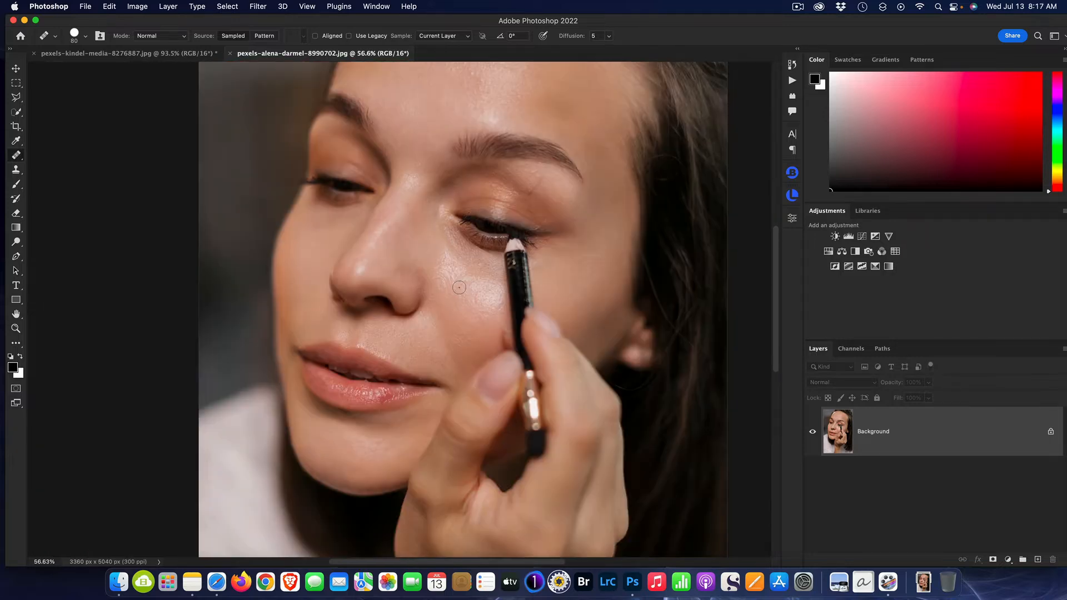
scroll(459, 287, "down", 2)
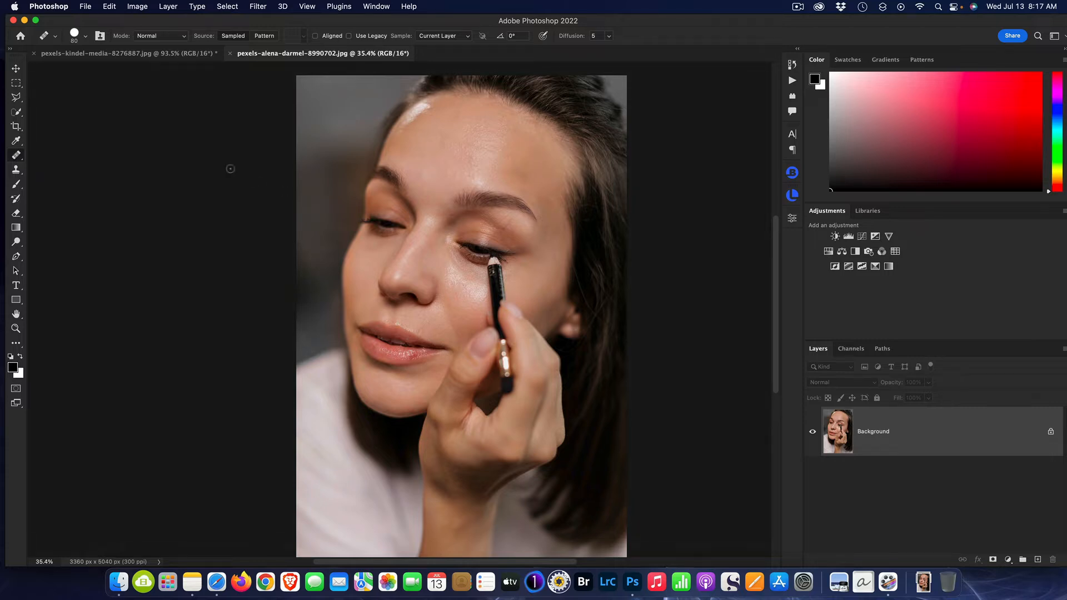
left_click(137, 53)
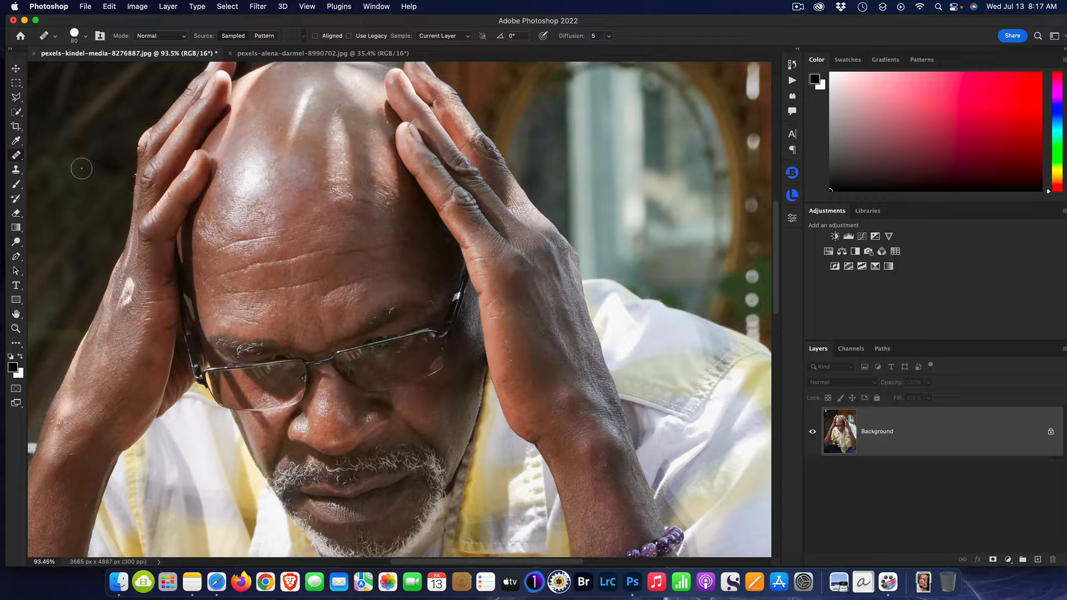
Try to remove the upper bright streak on the man's bald head with the Spot Healing Brush in Content-Aware mode, and undo it
right_click(20, 161)
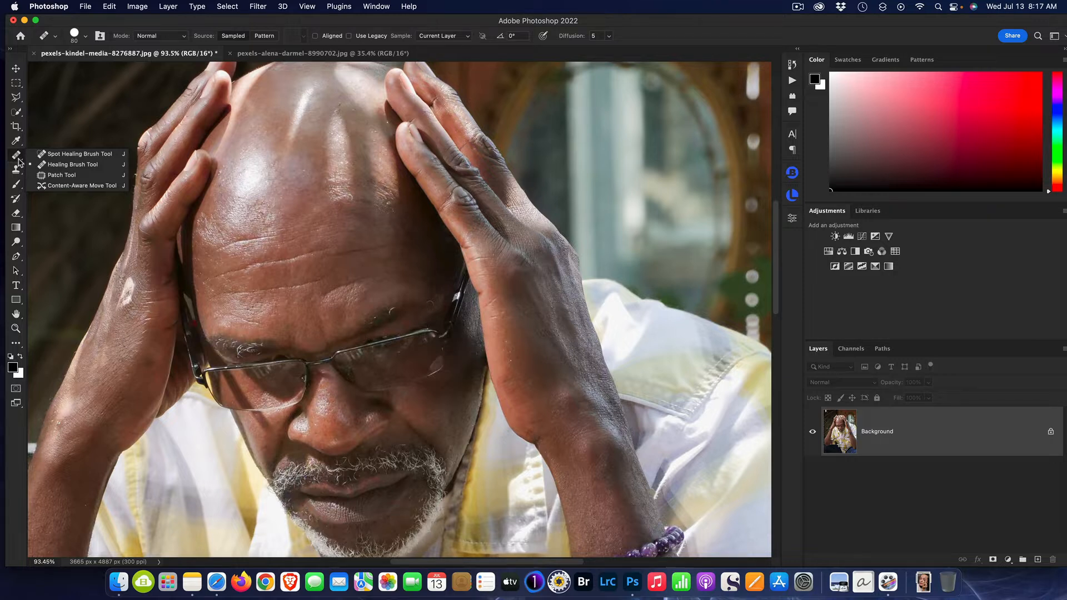
left_click(63, 156)
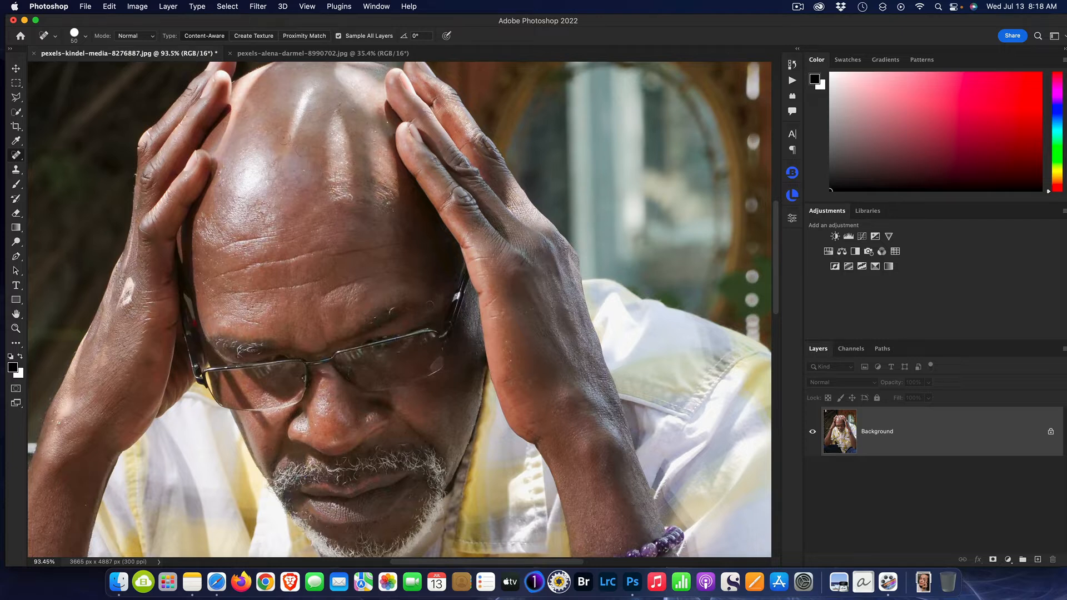
left_click_drag(284, 144, 313, 89)
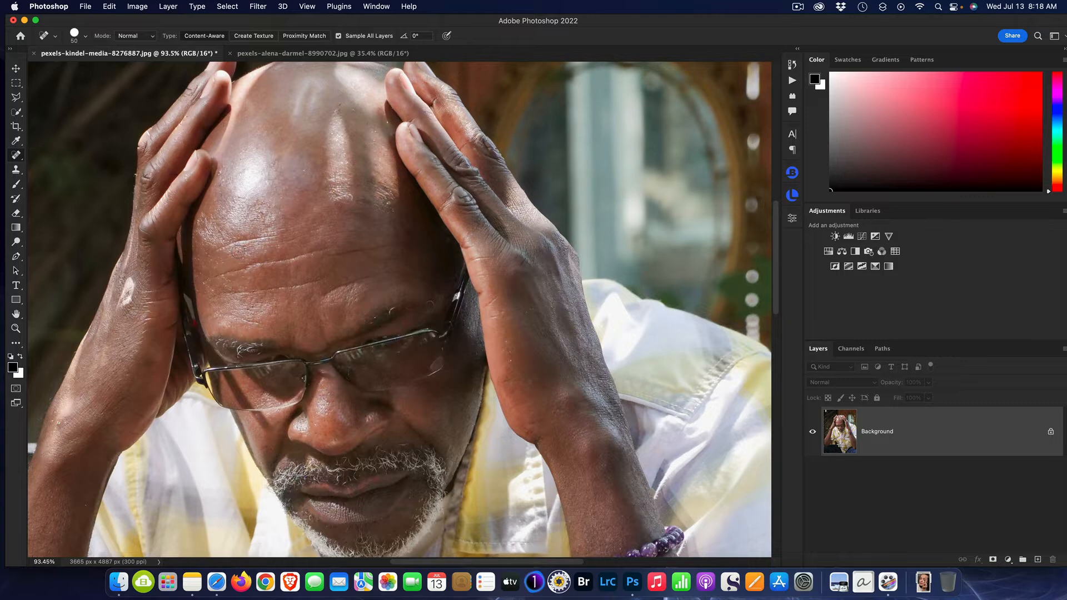
scroll(334, 156, "up", 3)
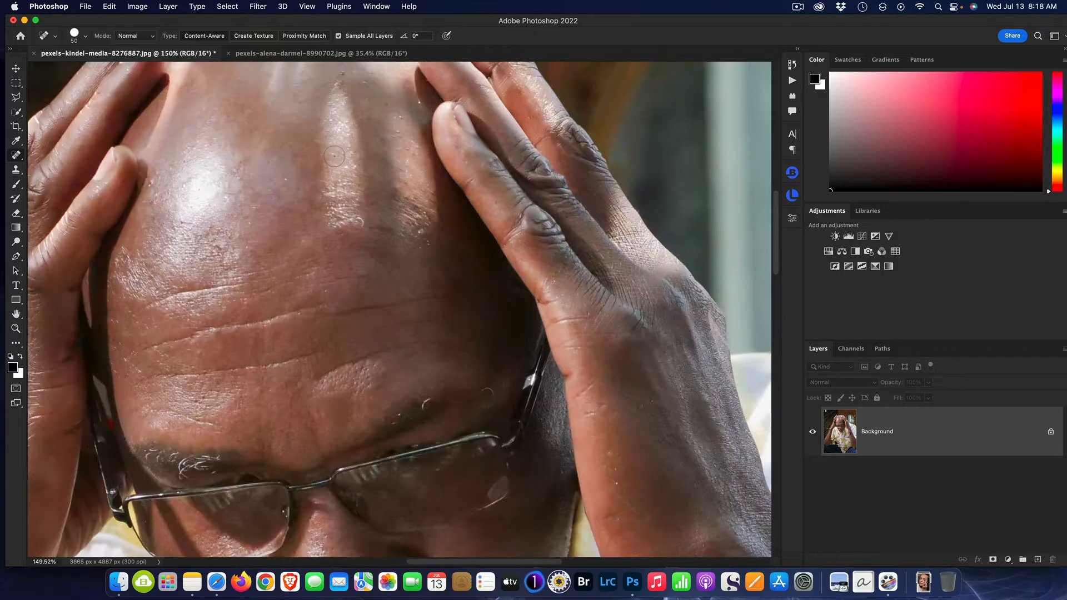
scroll(334, 156, "down", 3)
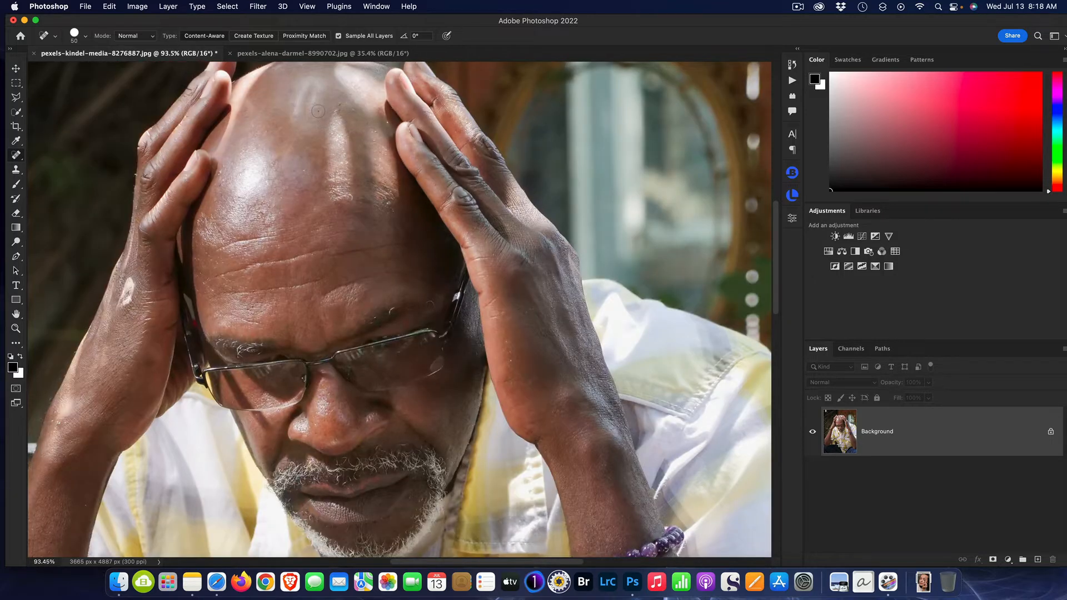
left_click(317, 110)
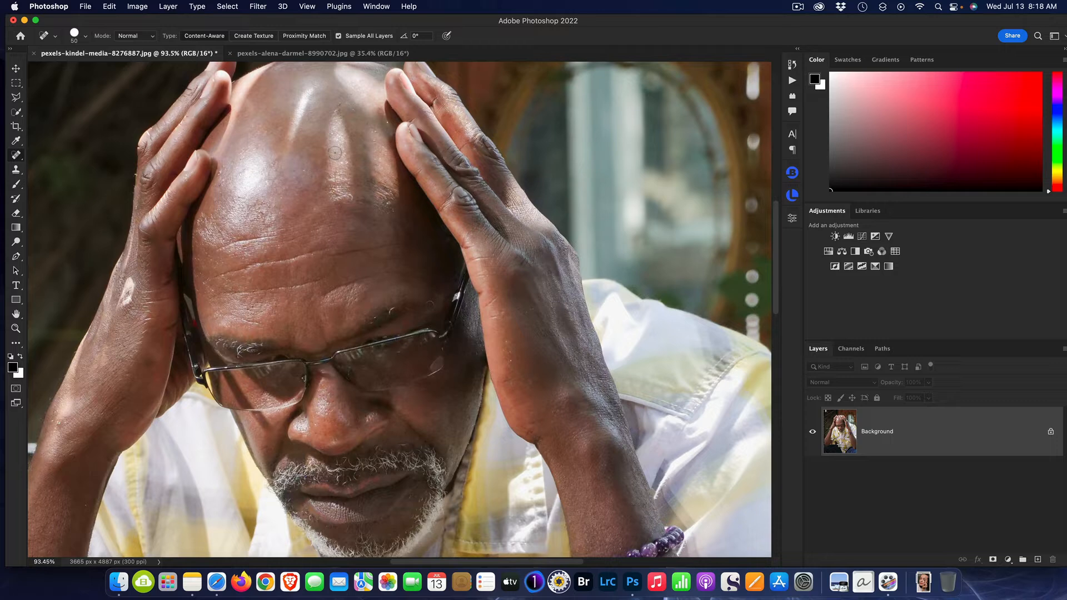
Try to paint out the wide vertical highlight on the man's forehead with the Spot Healing Brush, inspect the texture, and undo it
scroll(337, 186, "up", 5)
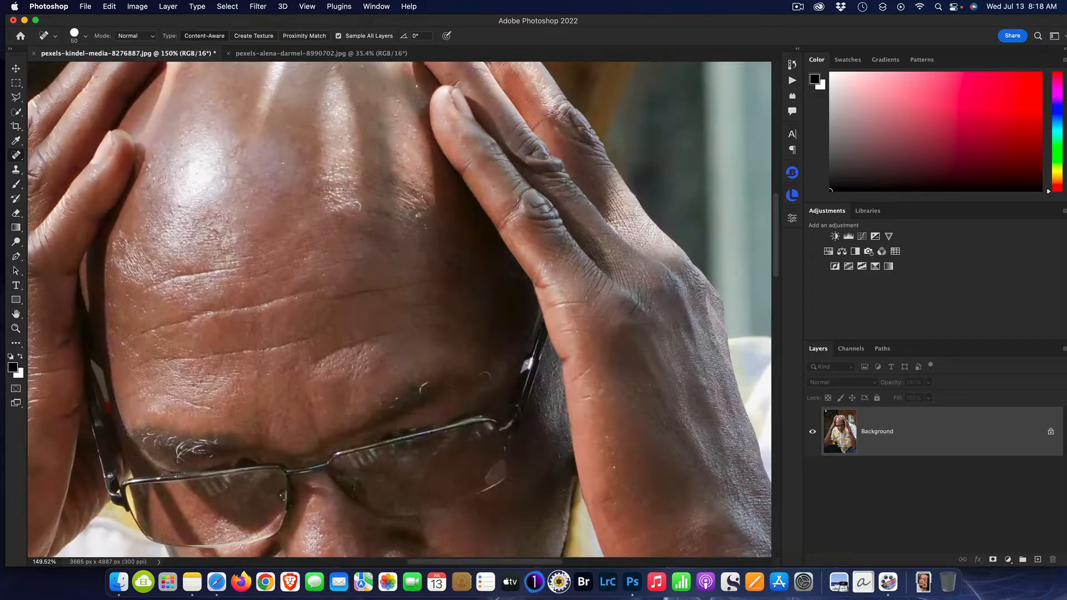
mouse_move(328, 209)
left_mouse_down()
mouse_move(351, 208)
mouse_move(356, 199)
mouse_move(318, 200)
mouse_move(352, 181)
mouse_move(319, 181)
mouse_move(352, 164)
mouse_move(298, 163)
mouse_move(360, 149)
mouse_move(328, 109)
mouse_move(339, 75)
mouse_move(326, 89)
mouse_move(362, 131)
left_mouse_up()
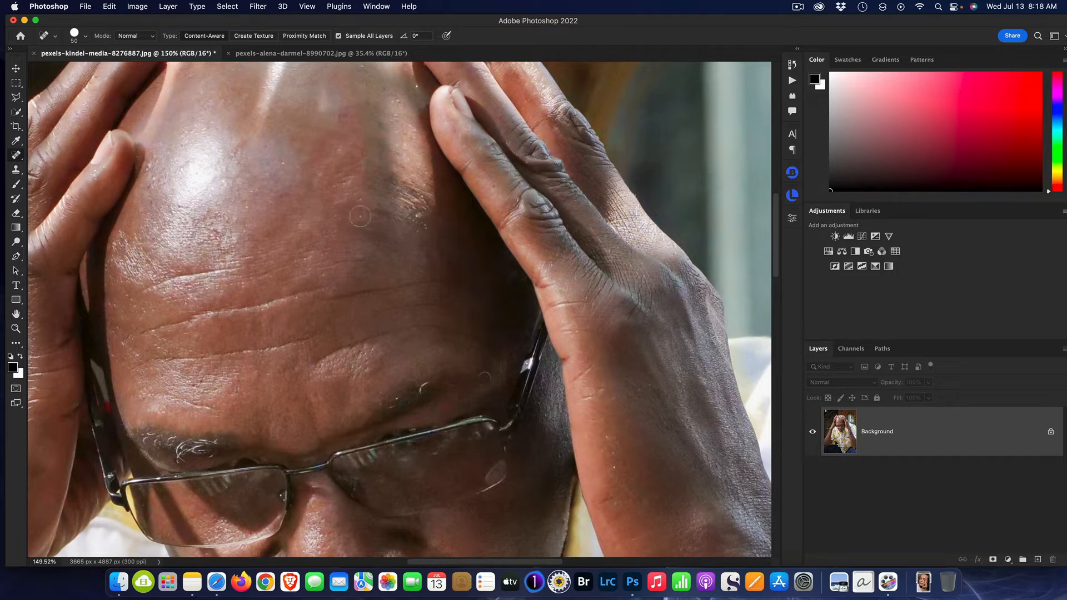
scroll(362, 214, "up", 5)
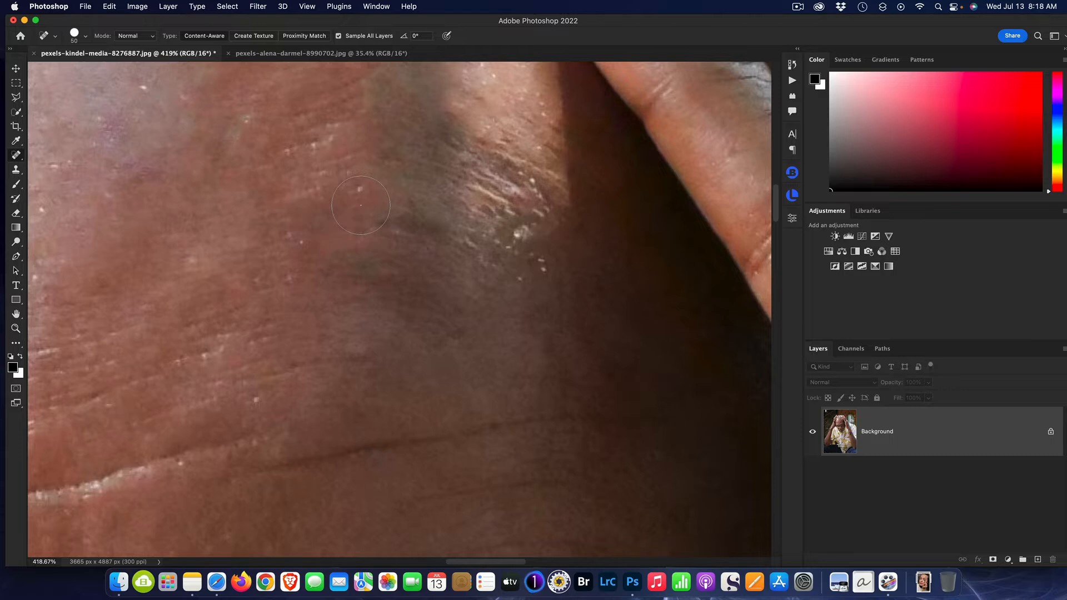
scroll(361, 205, "down", 3)
scroll(361, 205, "down", 2)
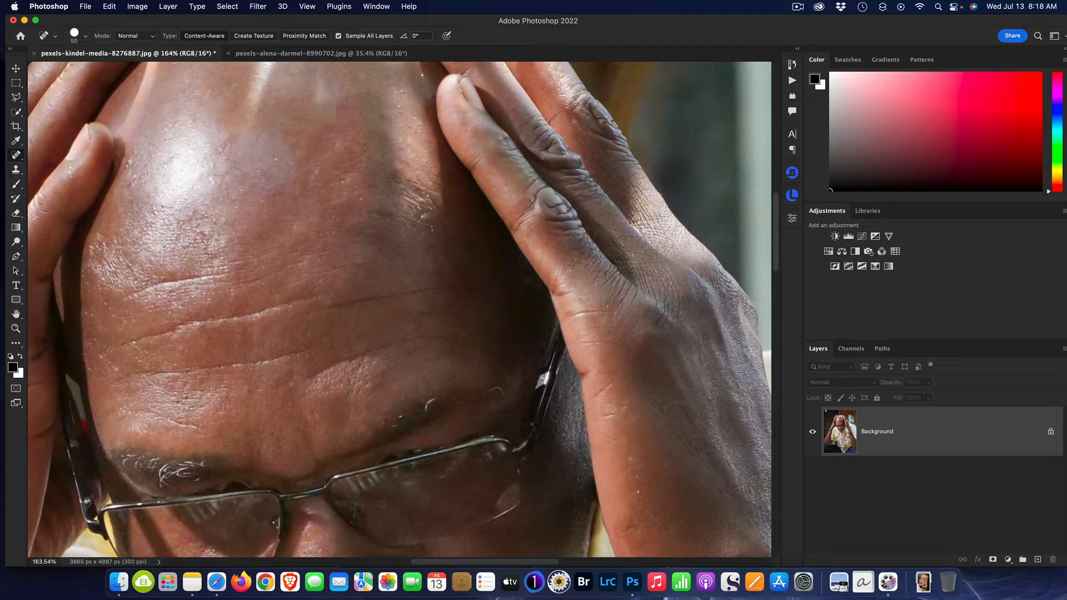
left_click_drag(326, 177, 336, 72)
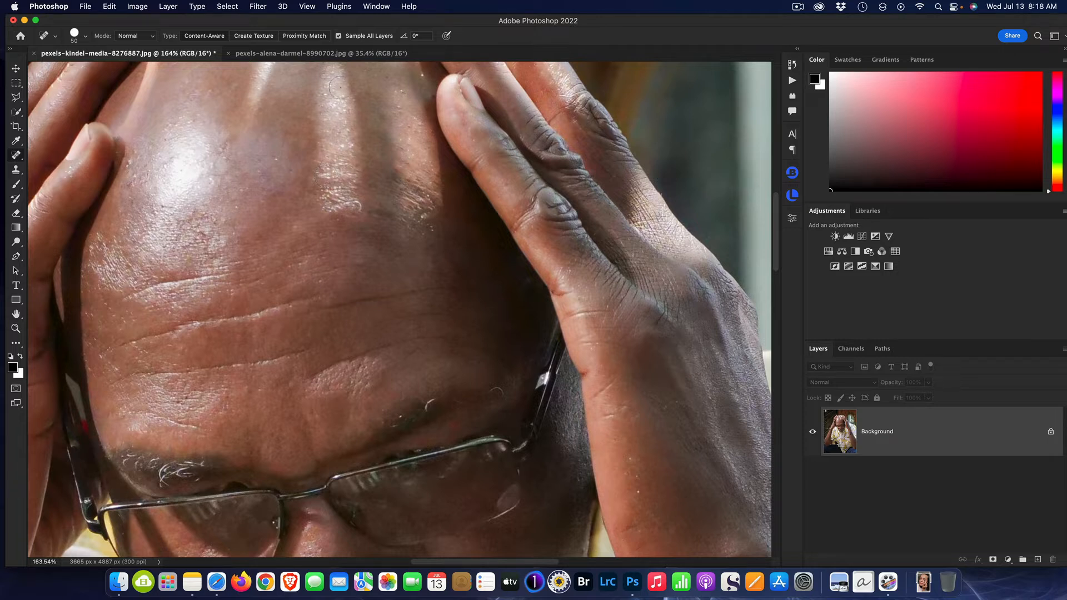
Switch to the Healing Brush and reduce its size to 60 over the top of the man's head
right_click(25, 160)
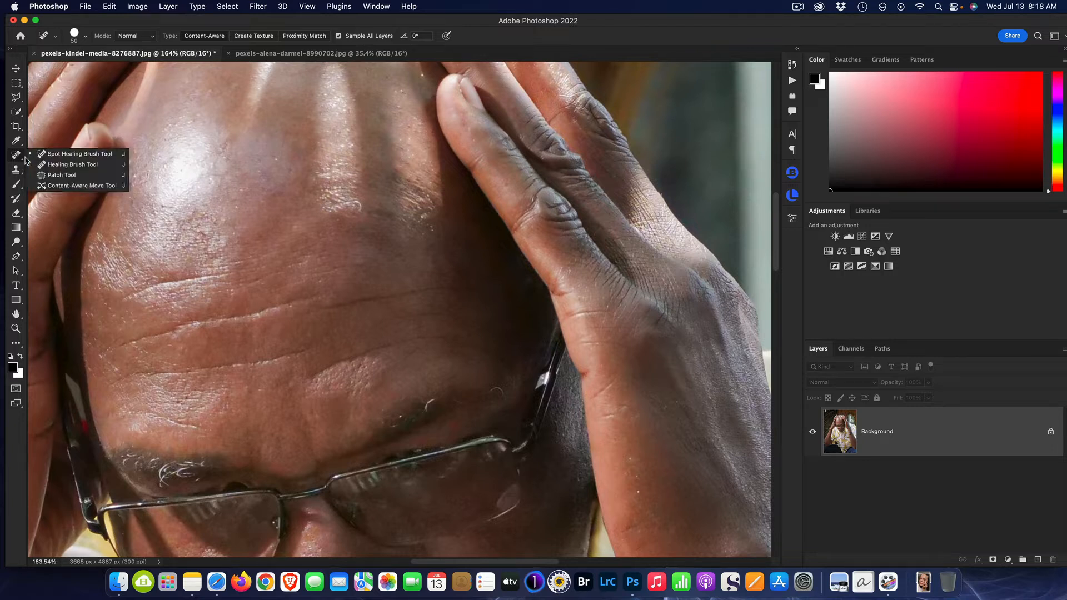
left_click(69, 165)
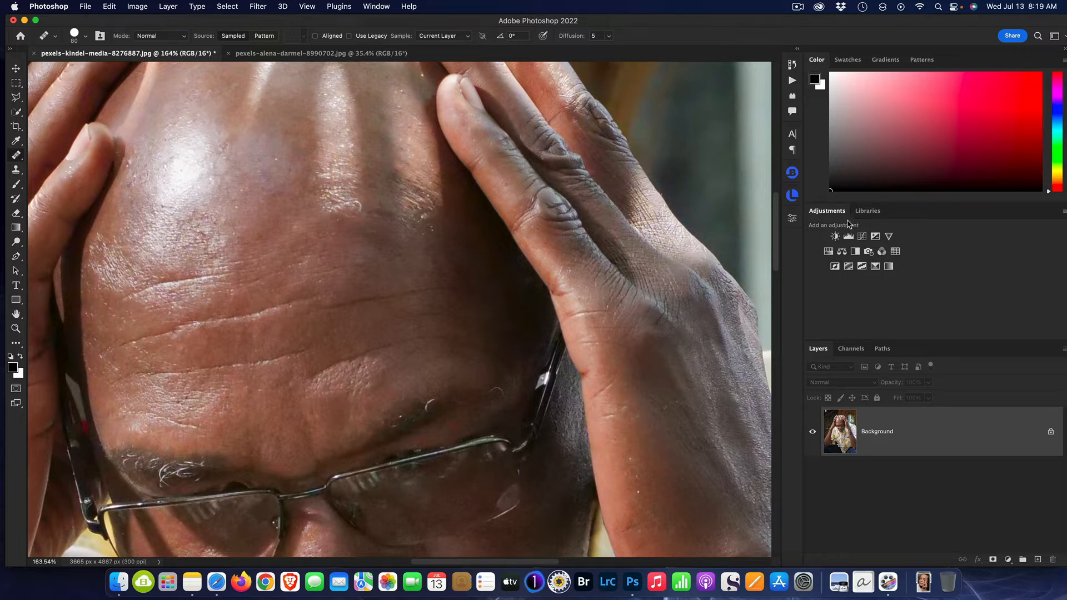
left_click_drag(780, 212, 777, 186)
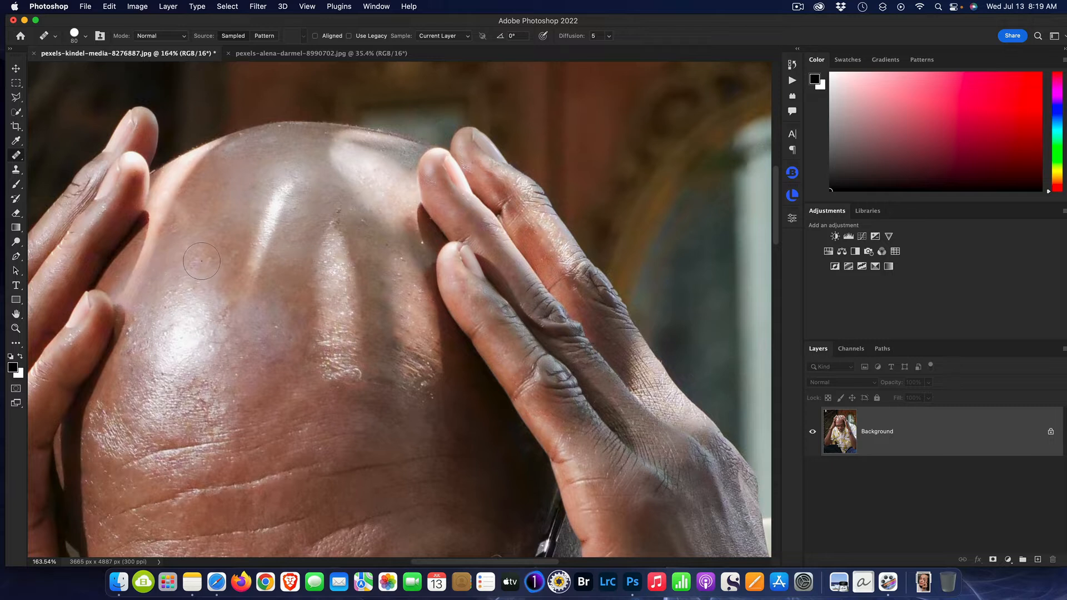
key("bracketleft")
key("bracketleft")
left_click(233, 271)
Switch to the woman's portrait and frame her eyes, nose and mouth close up
left_click(307, 55)
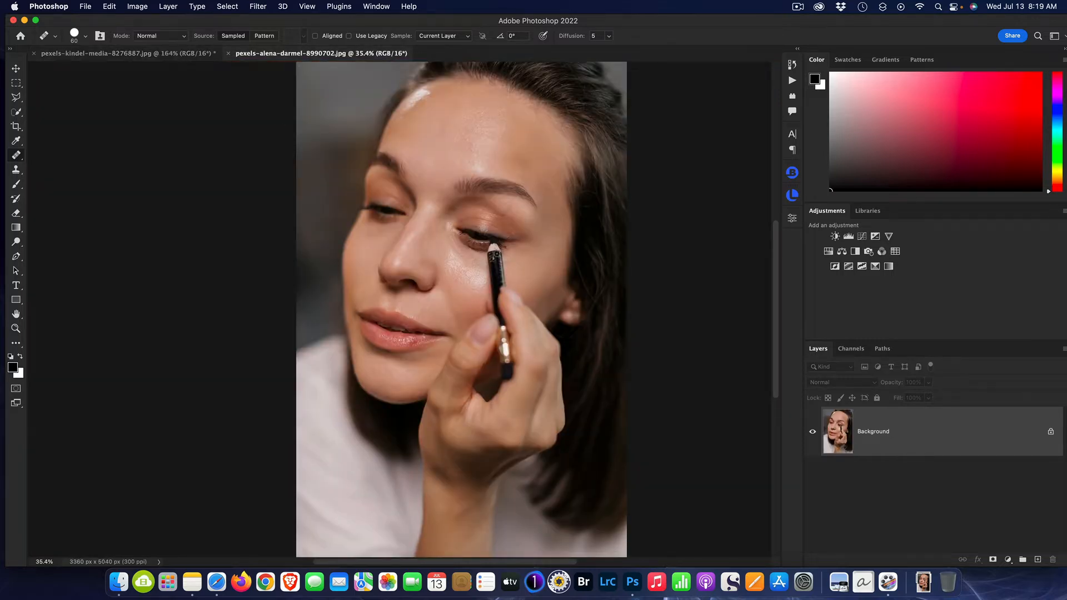
scroll(419, 232, "up", 3)
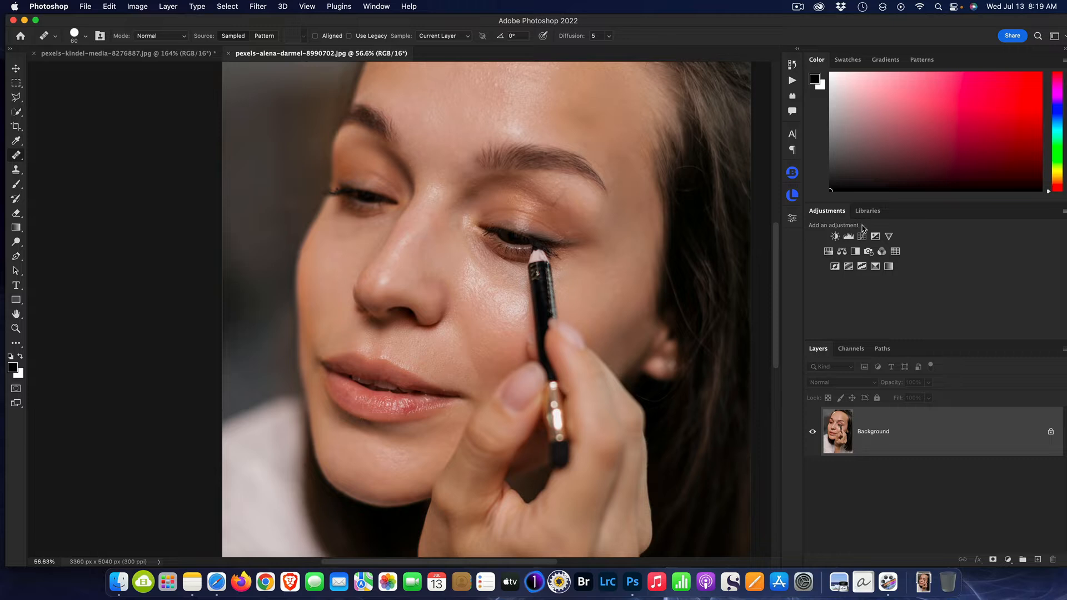
left_click_drag(777, 279, 772, 233)
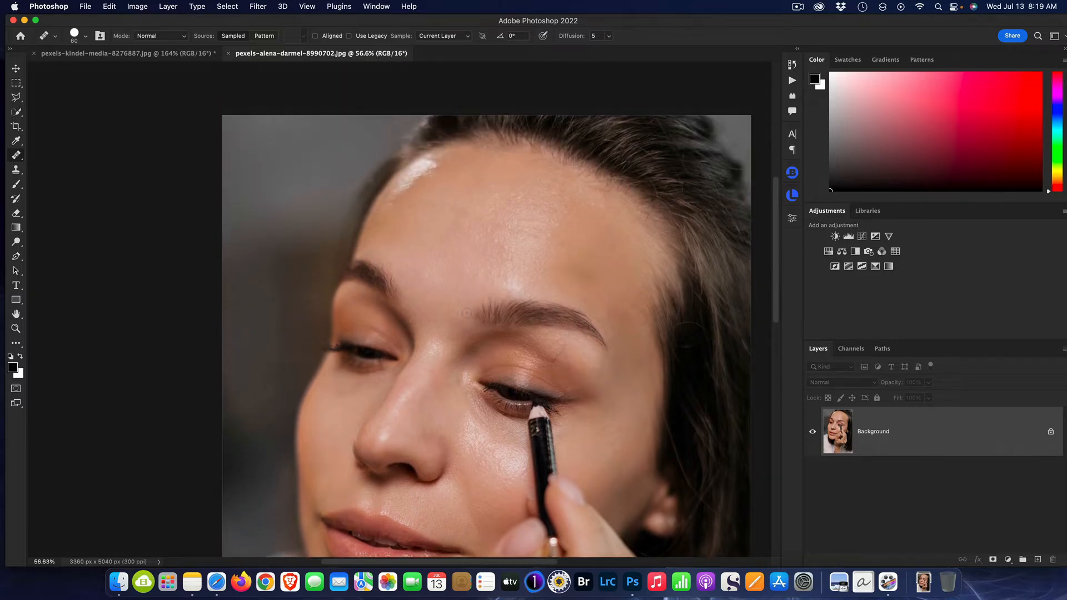
scroll(463, 376, "up", 3)
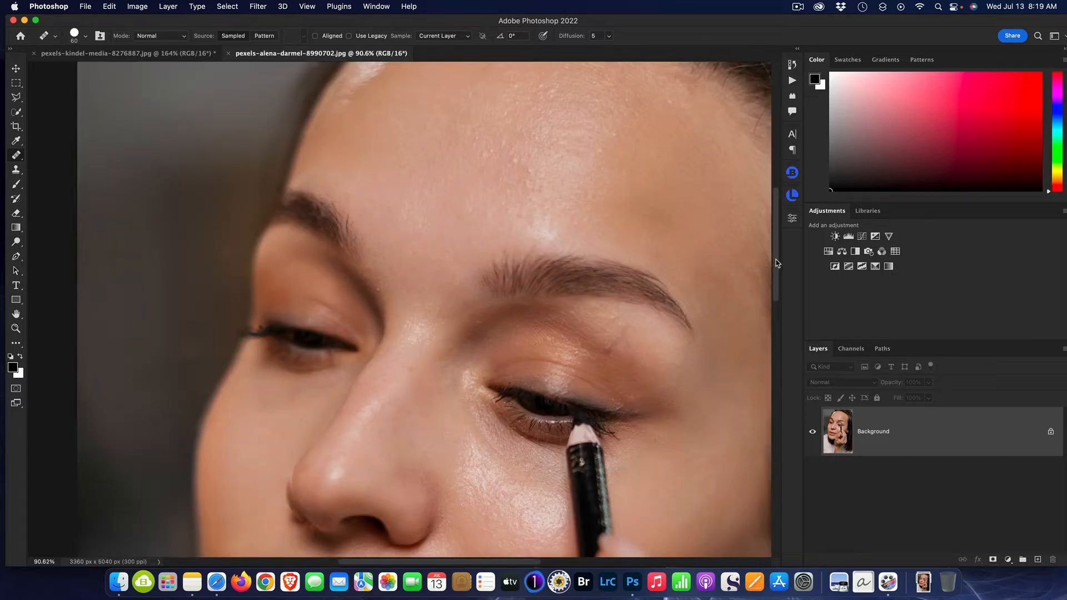
left_click_drag(776, 264, 786, 300)
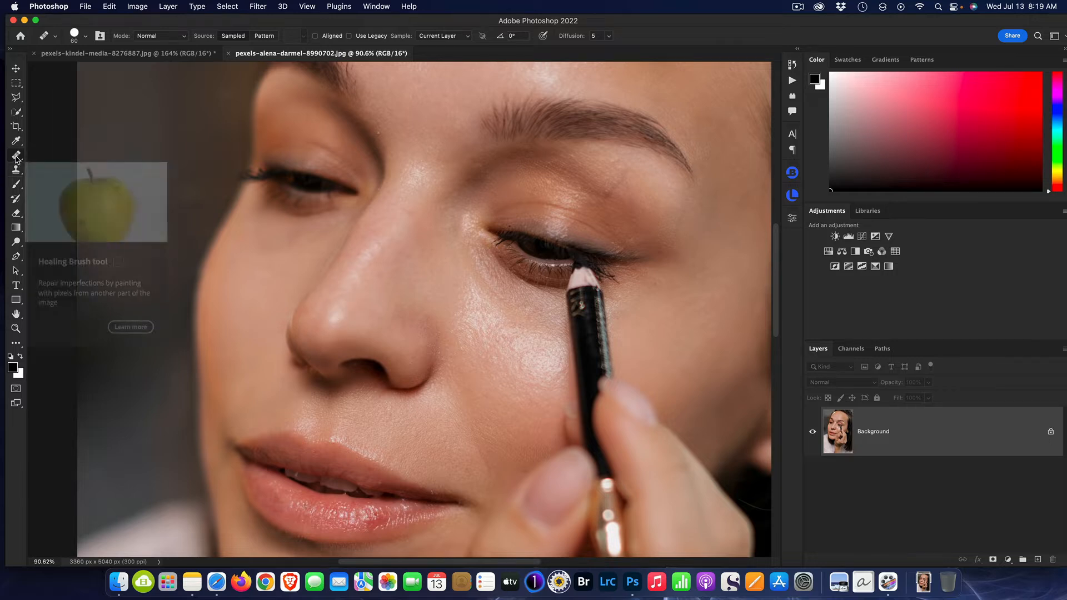
Try to heal the highlight on the woman's nose directly on the Background layer with skin sampled beside it, and undo the healing
left_click(353, 325, "alt")
left_click_drag(331, 324, 336, 317)
scroll(325, 414, "up", 3)
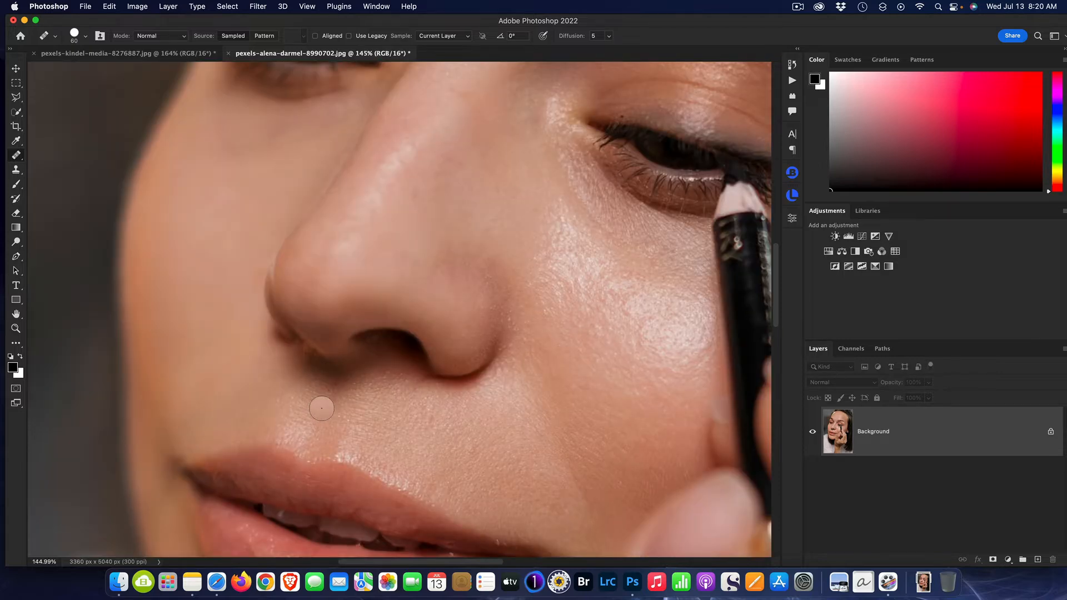
scroll(322, 408, "down", 3)
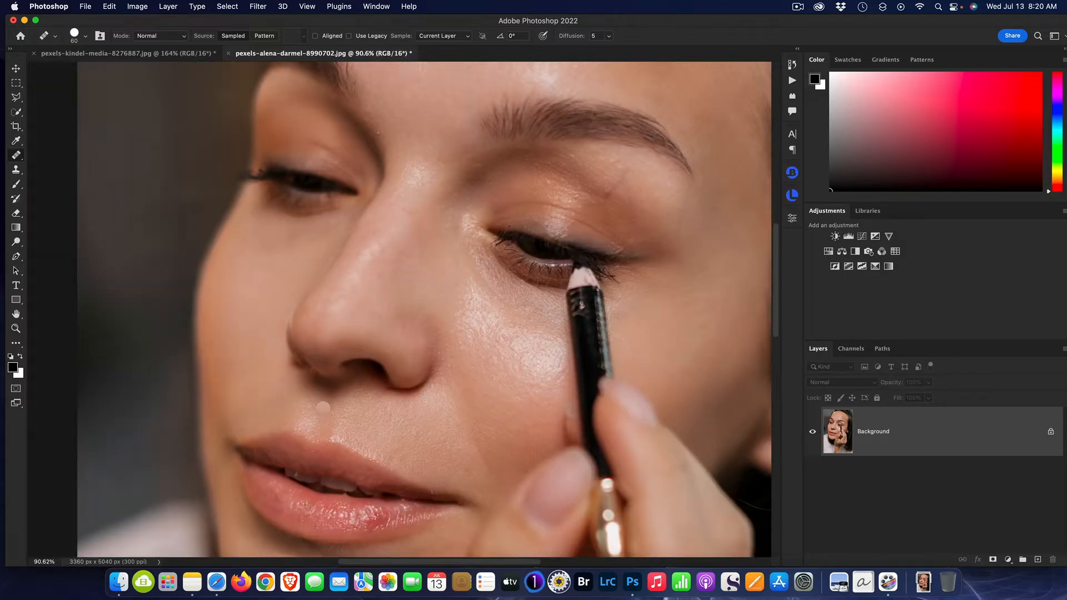
key("super+z")
left_click(385, 464)
left_click(364, 457)
Add a new empty layer above the Background and set the Healing Brush to sample Current & Below
left_click(1037, 559)
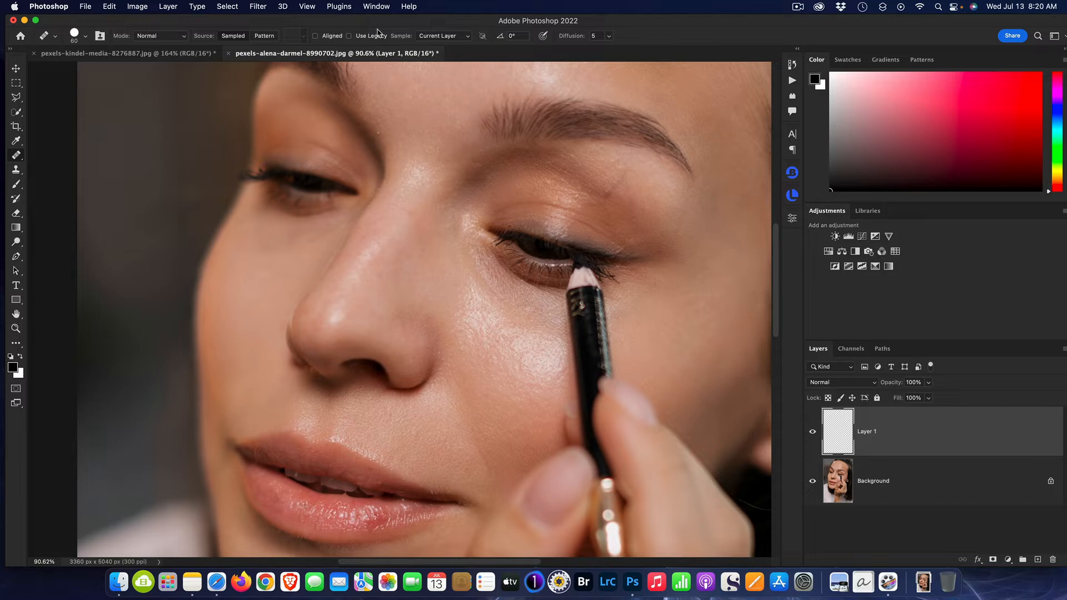
left_click(468, 37)
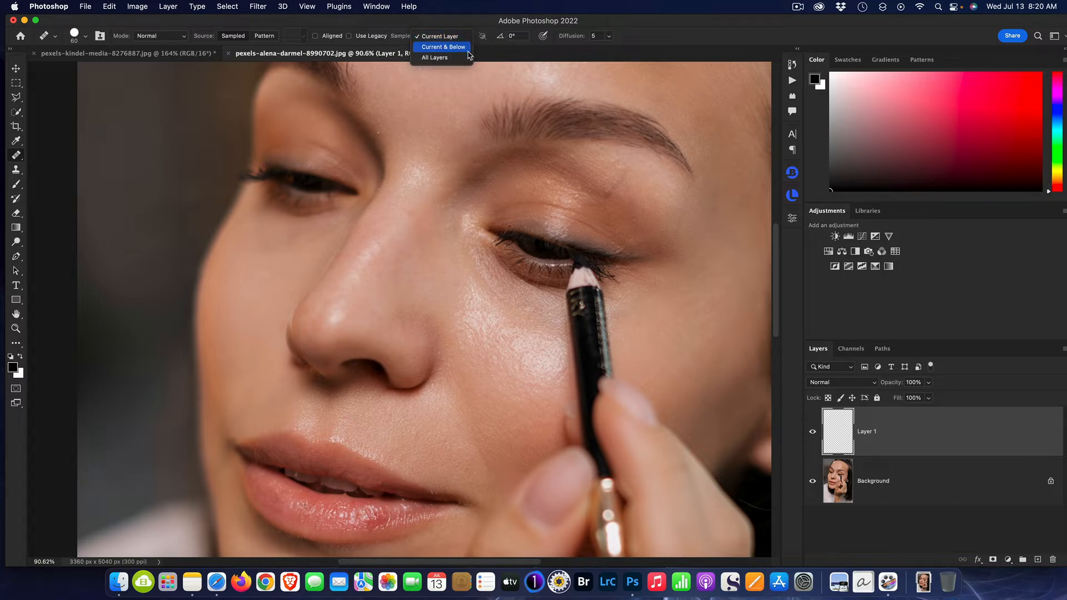
left_click(443, 47)
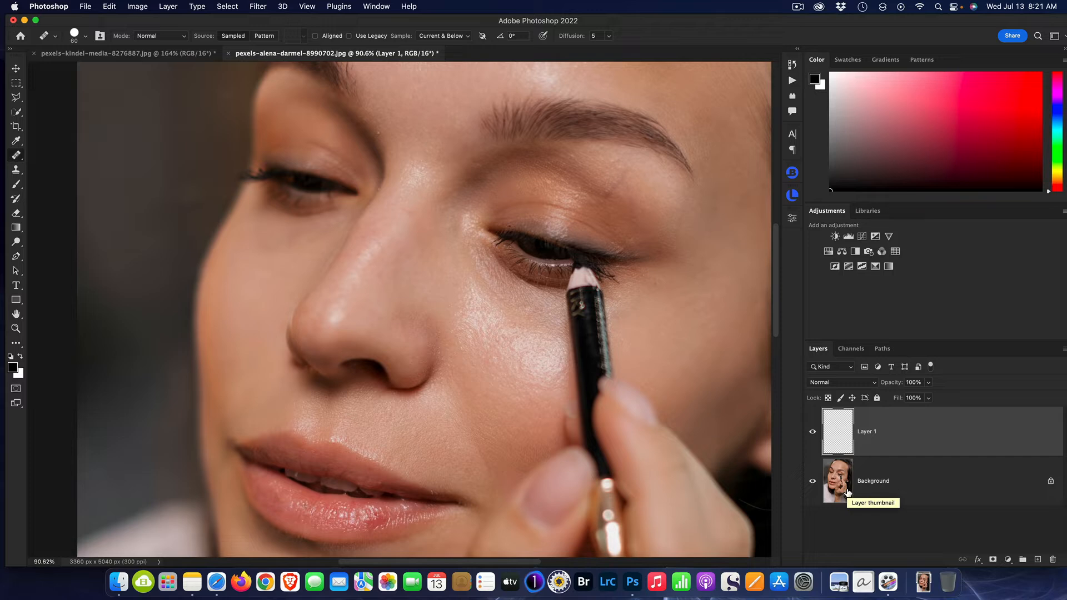
Heal the nose highlight on Layer 1 with skin sampled beside it, and check the patch by briefly hiding the Background layer
left_click(357, 322, "alt")
mouse_move(339, 327)
left_mouse_down()
mouse_move(322, 325)
mouse_move(342, 315)
mouse_move(333, 313)
left_mouse_up()
left_click(811, 481)
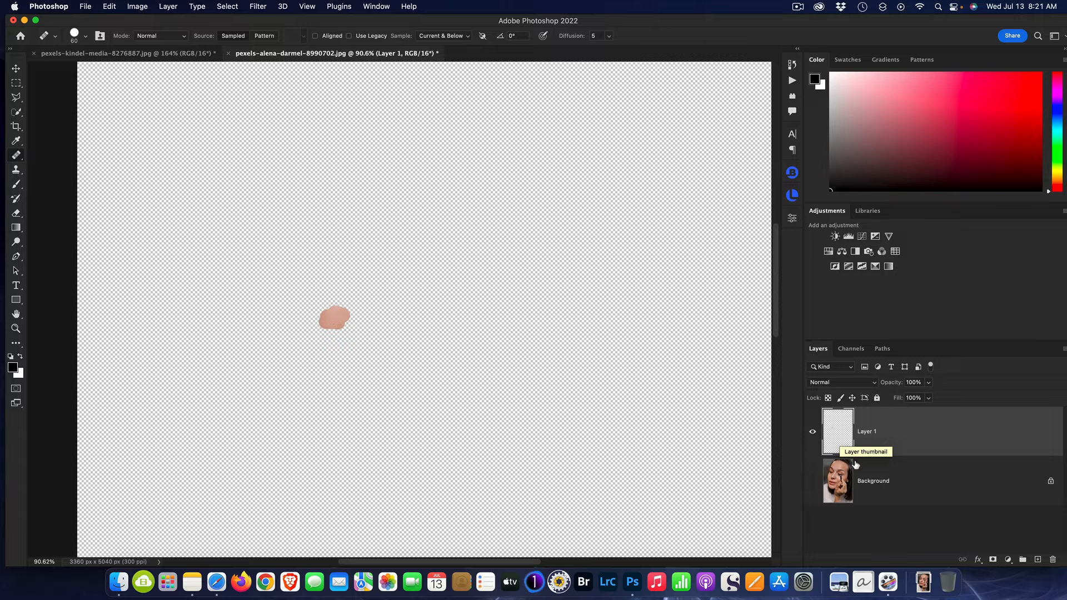
left_click(812, 483)
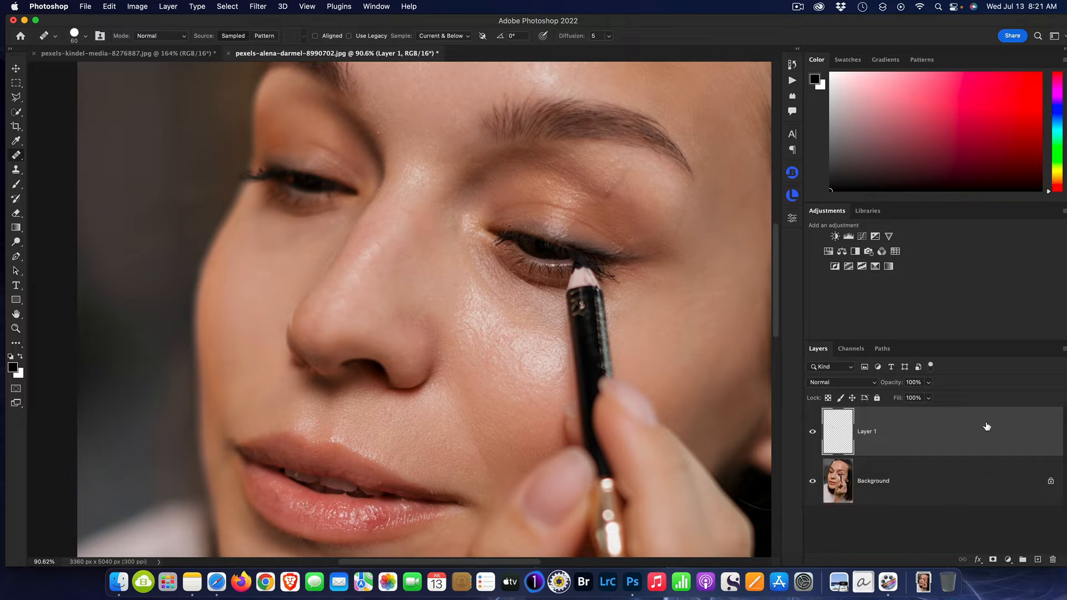
Choose the Patch tool, switch to the man's portrait and frame his head and hands
left_click(18, 160)
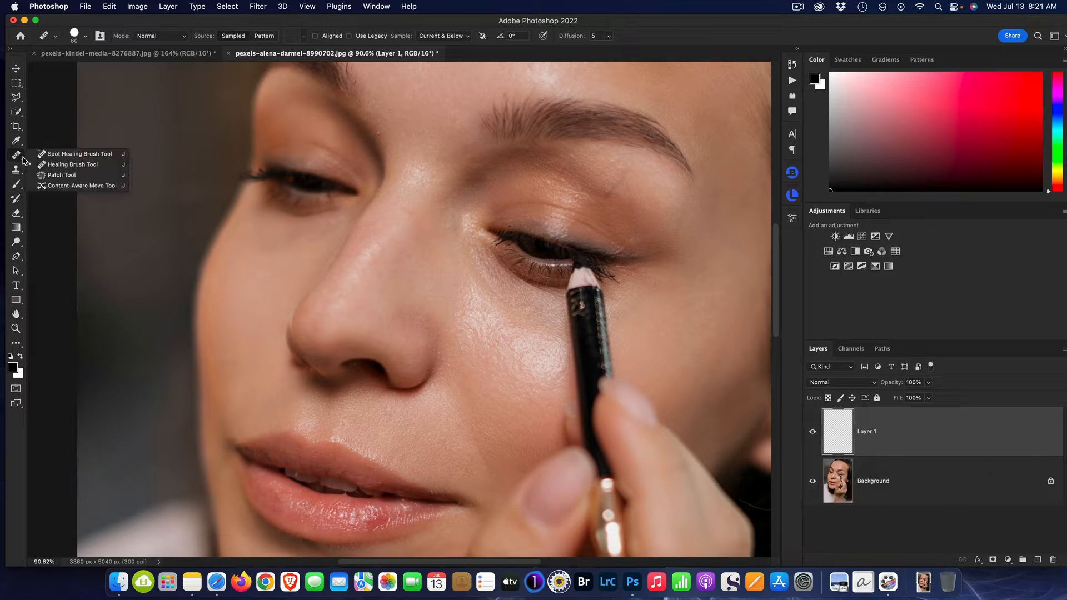
left_click(74, 177)
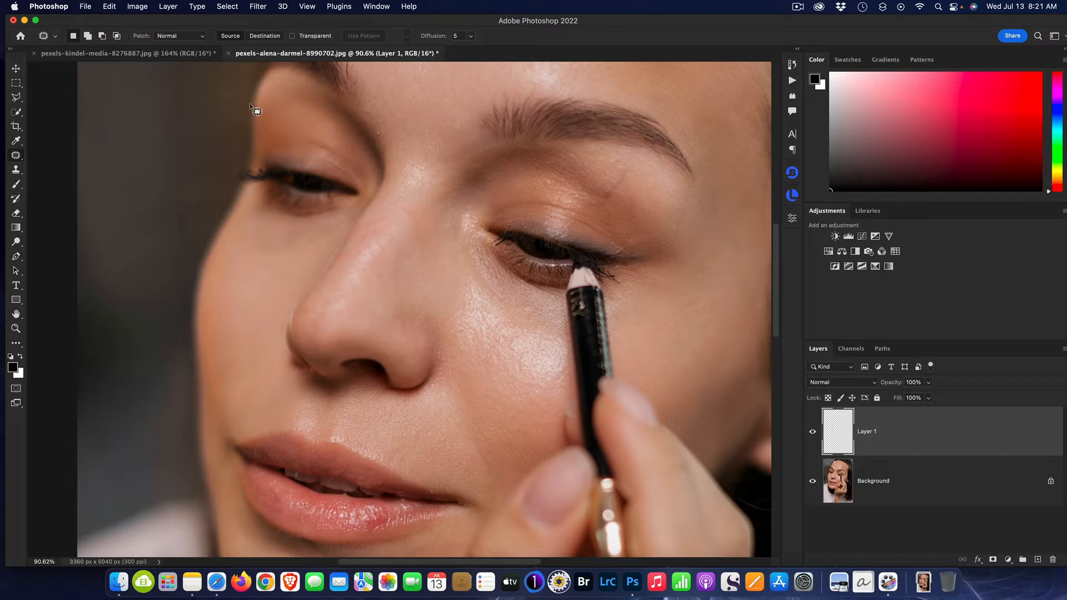
left_click(164, 58)
scroll(337, 283, "up", 3)
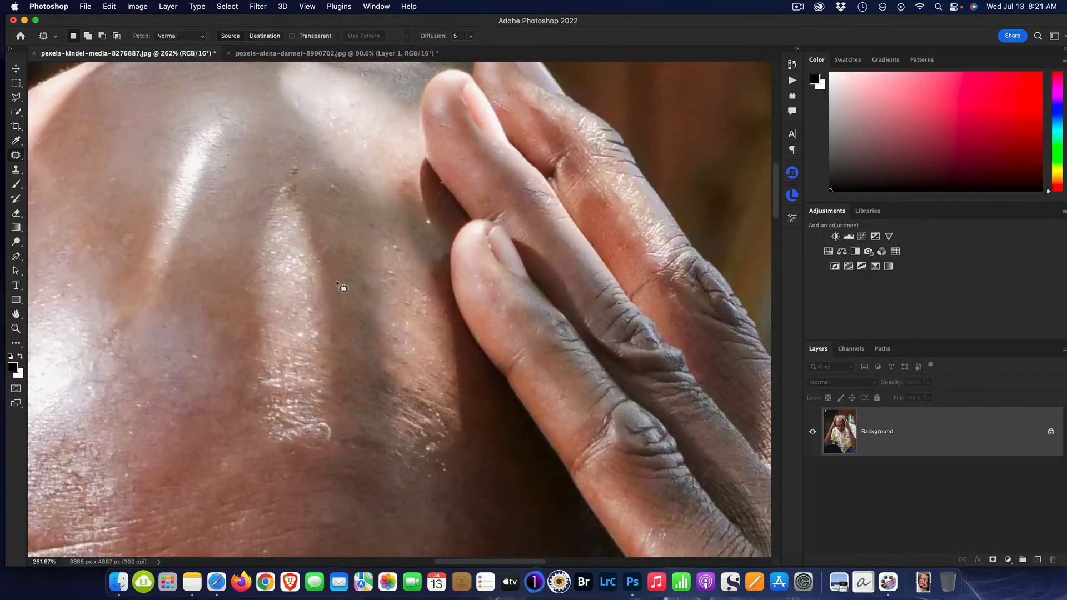
scroll(305, 311, "down", 3)
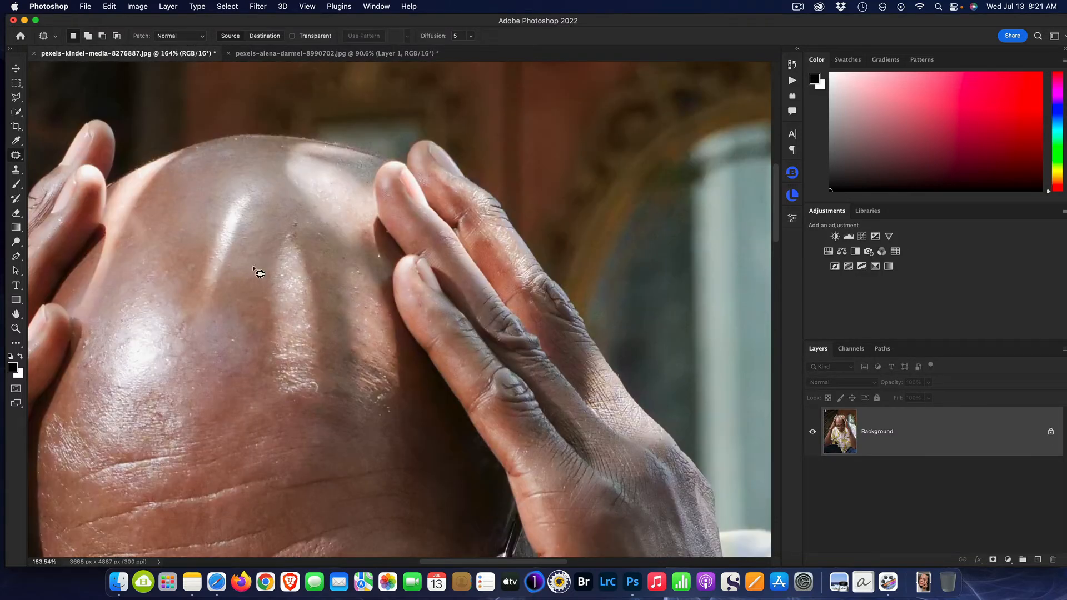
scroll(230, 290, "down", 2)
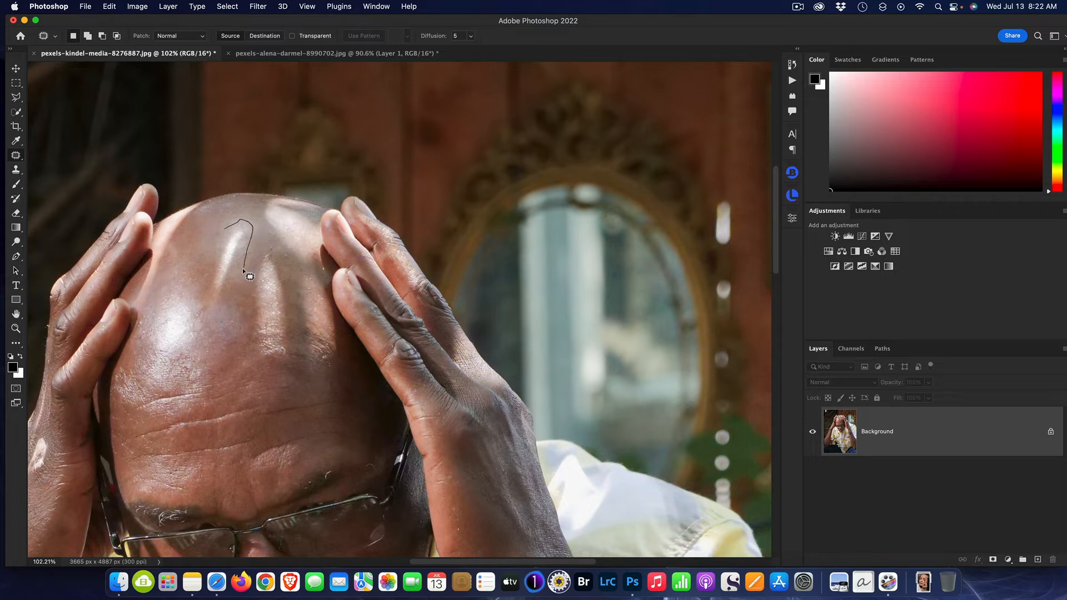
Try to patch the narrow slanted highlight on the man's head directly on the Background layer, and undo the patch
mouse_move(243, 268)
left_mouse_down()
mouse_move(213, 302)
mouse_move(205, 286)
mouse_move(226, 226)
mouse_move(221, 243)
mouse_move(191, 238)
left_mouse_up()
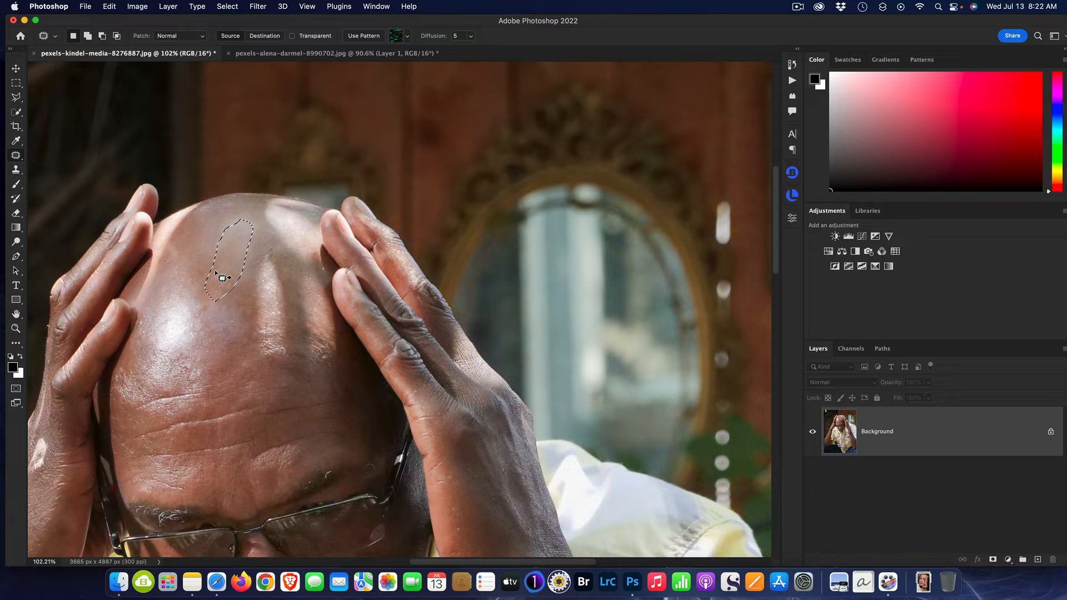
key("super+z")
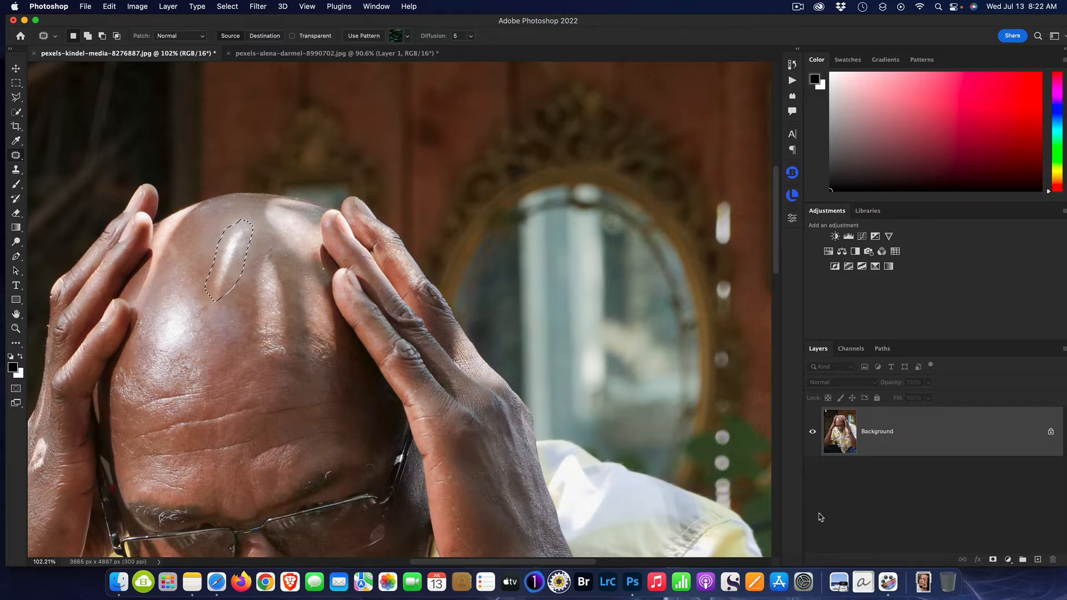
Try to patch the slanted head highlight on a new empty layer, and delete that layer
left_click(1036, 558)
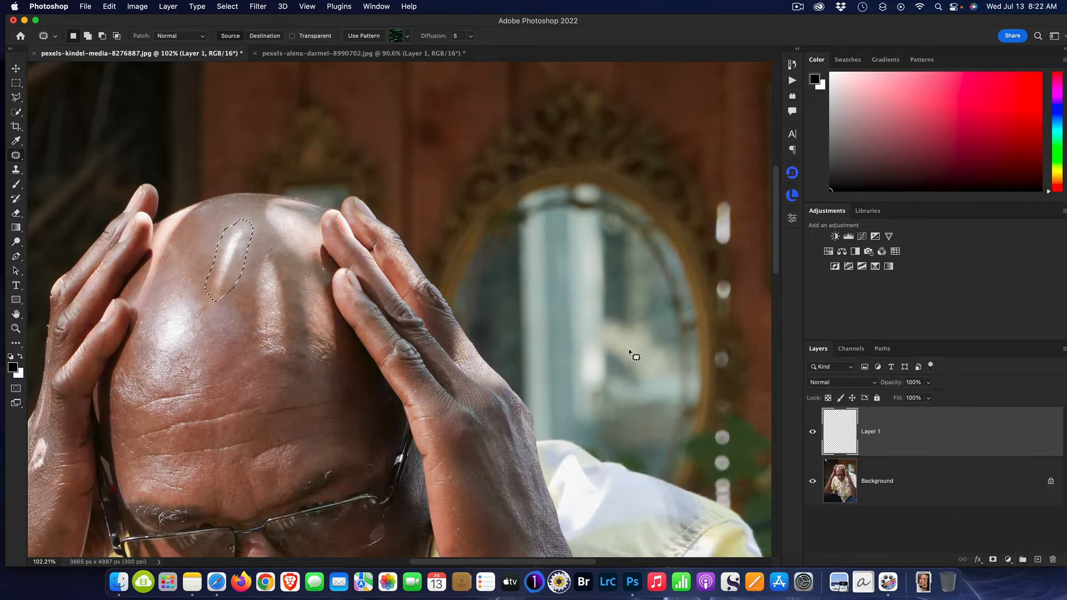
key("super+d")
mouse_move(225, 232)
left_mouse_down()
mouse_move(239, 222)
mouse_move(251, 233)
mouse_move(232, 286)
left_mouse_up()
mouse_move(208, 297)
left_mouse_down()
mouse_move(205, 261)
mouse_move(233, 232)
mouse_move(529, 174)
left_mouse_up()
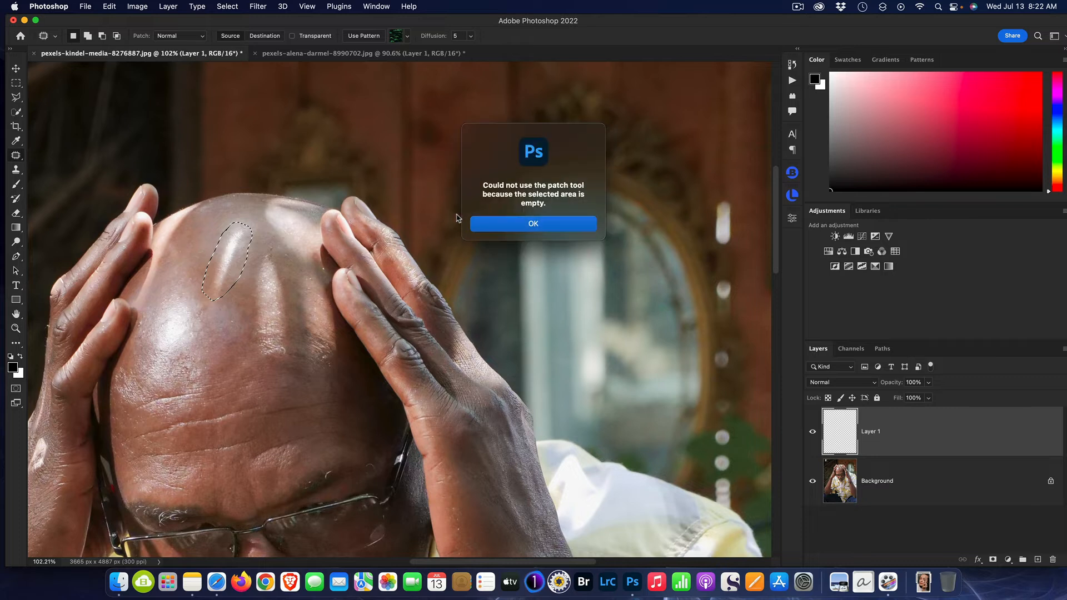
left_click(562, 225)
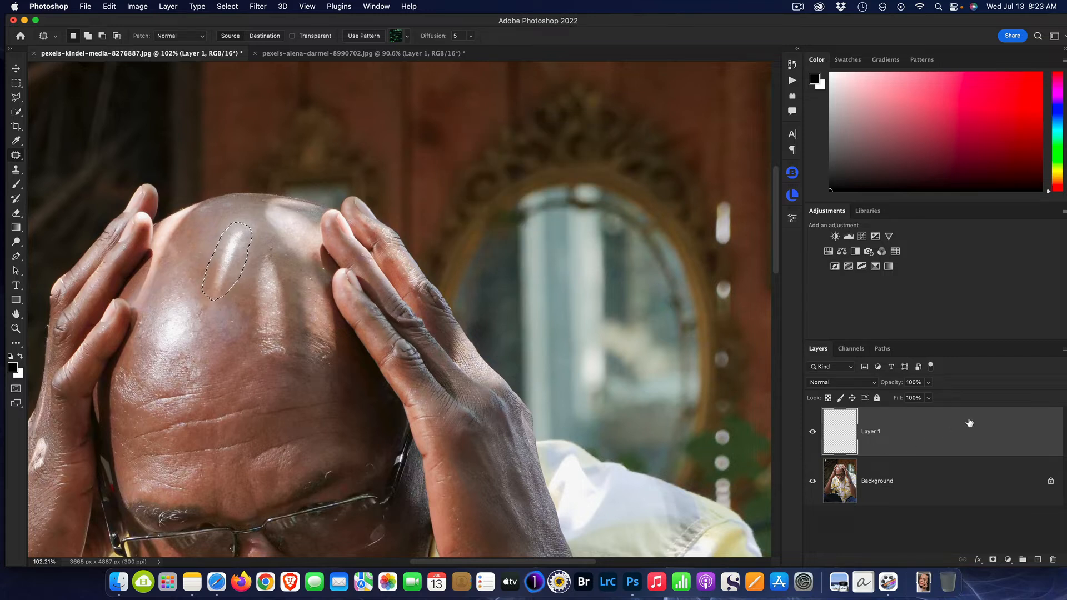
left_click_drag(969, 422, 1051, 559)
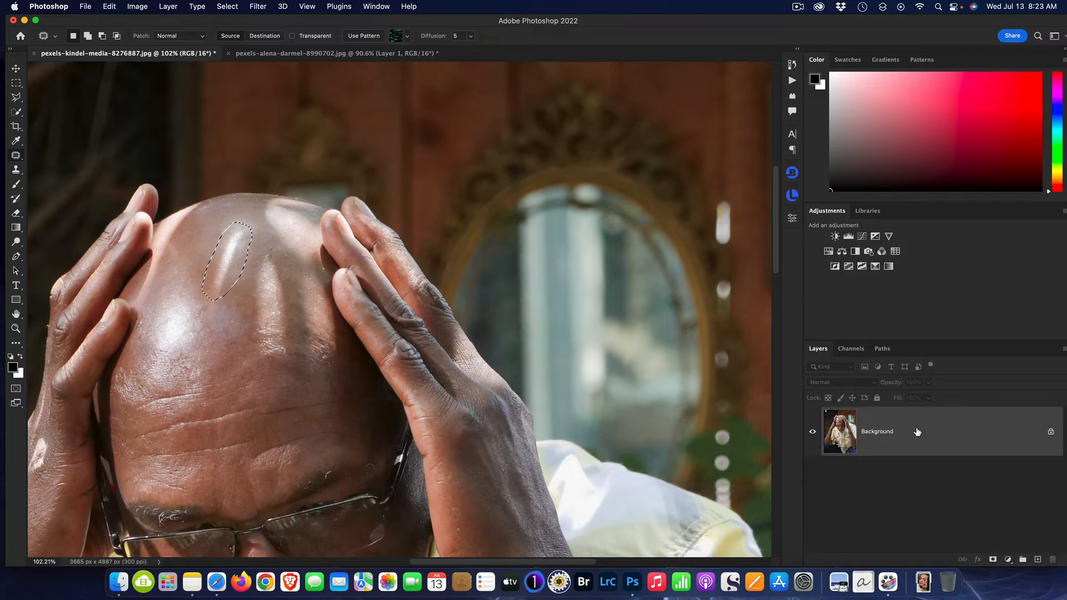
Duplicate the Background layer and patch the slanted head highlight on the copy with nearby skin
key("super+d")
key("super+j")
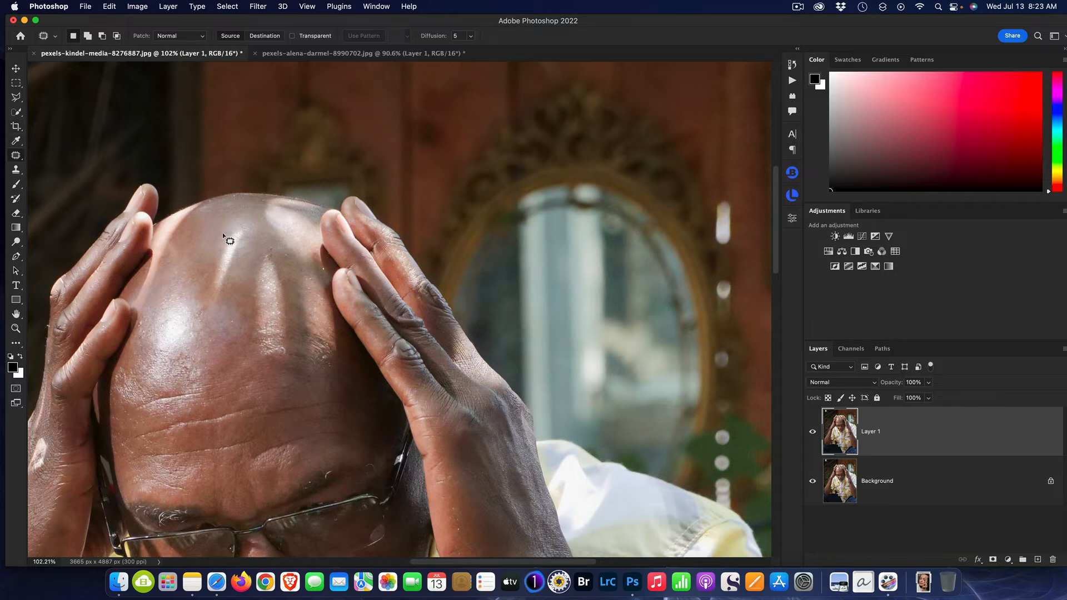
mouse_move(223, 233)
left_mouse_down()
mouse_move(230, 224)
mouse_move(250, 249)
mouse_move(240, 277)
mouse_move(211, 296)
mouse_move(213, 253)
mouse_move(231, 231)
mouse_move(185, 244)
left_mouse_up()
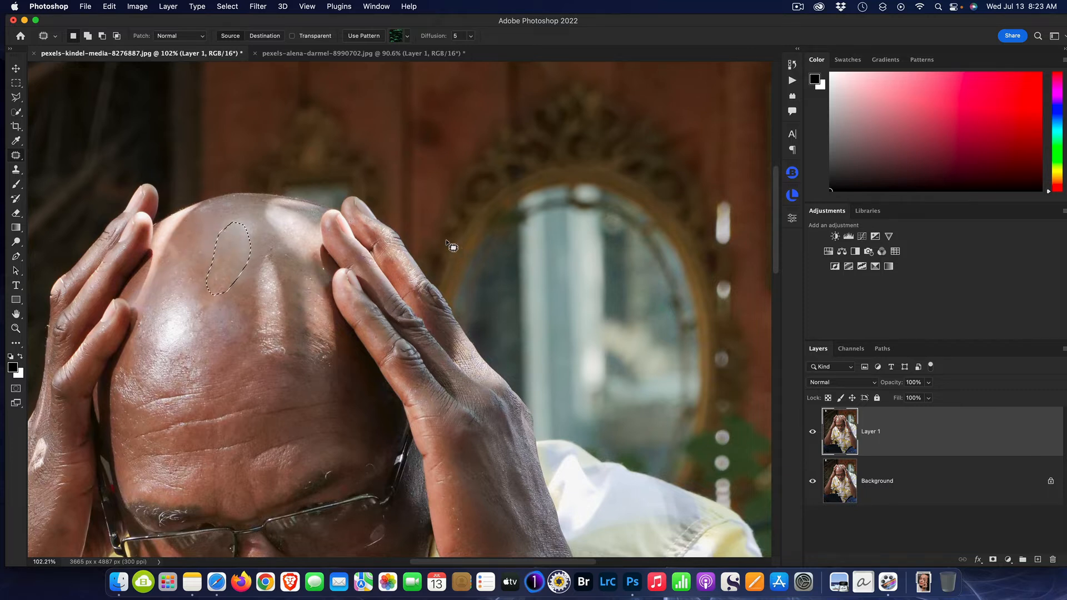
key("super+d")
Patch the long vertical highlight on the man's head on Layer 1 with darker skin beside it, and deselect
mouse_move(251, 248)
left_mouse_down()
mouse_move(279, 257)
mouse_move(285, 296)
left_mouse_up()
mouse_move(296, 360)
left_mouse_down()
mouse_move(274, 367)
mouse_move(245, 338)
mouse_move(254, 253)
left_mouse_up()
left_click_drag(281, 308, 220, 256)
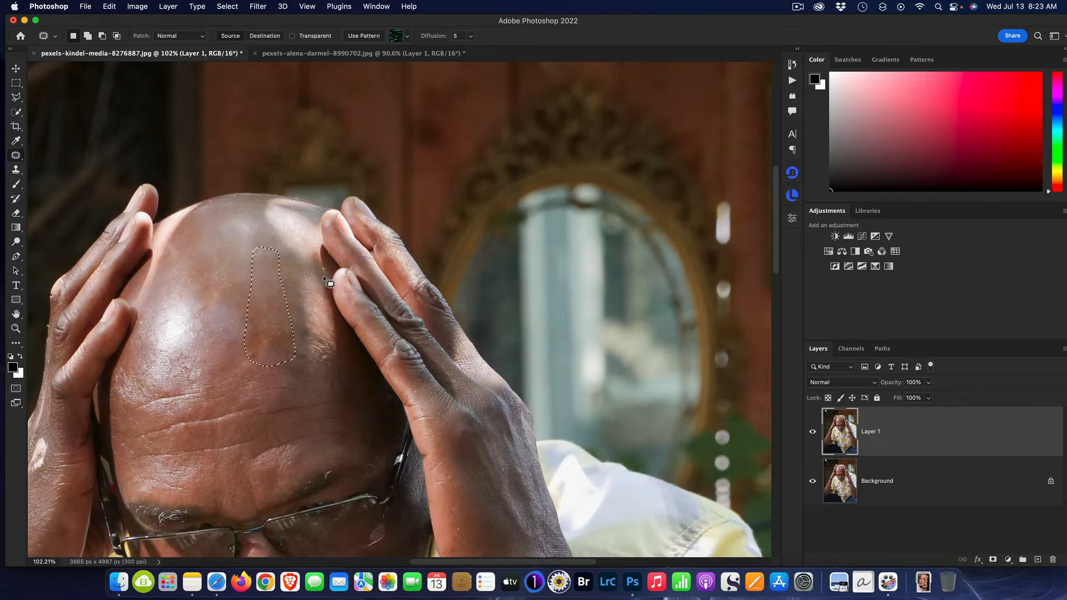
key("super+d")
Try to sample skin below the white spot near the man's wrist using the Spot Healing Brush in Darken mode
left_click_drag(448, 566, 391, 566)
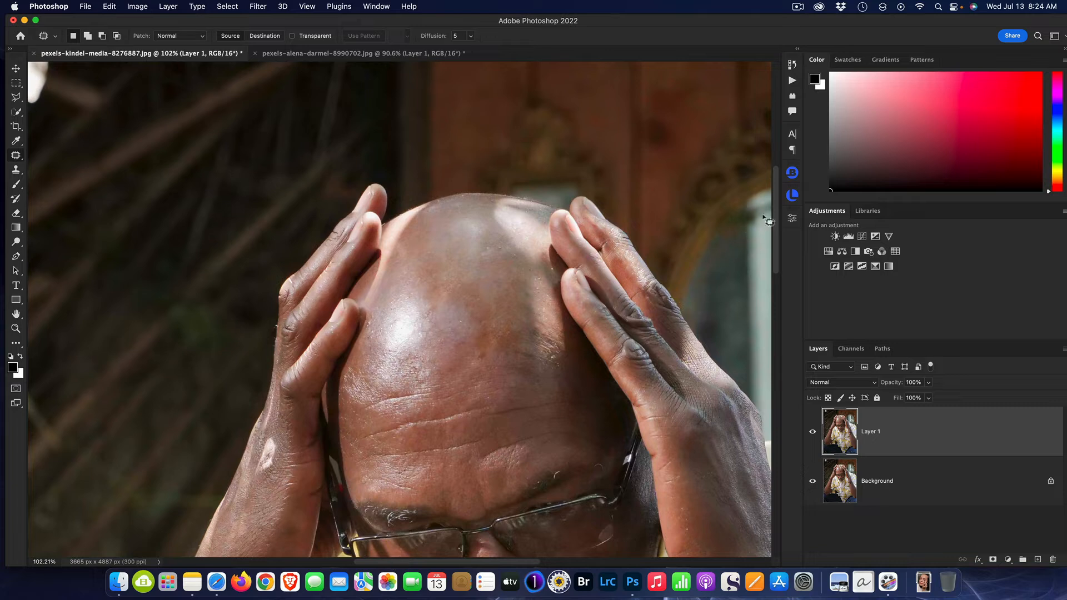
scroll(774, 208, "down", 5)
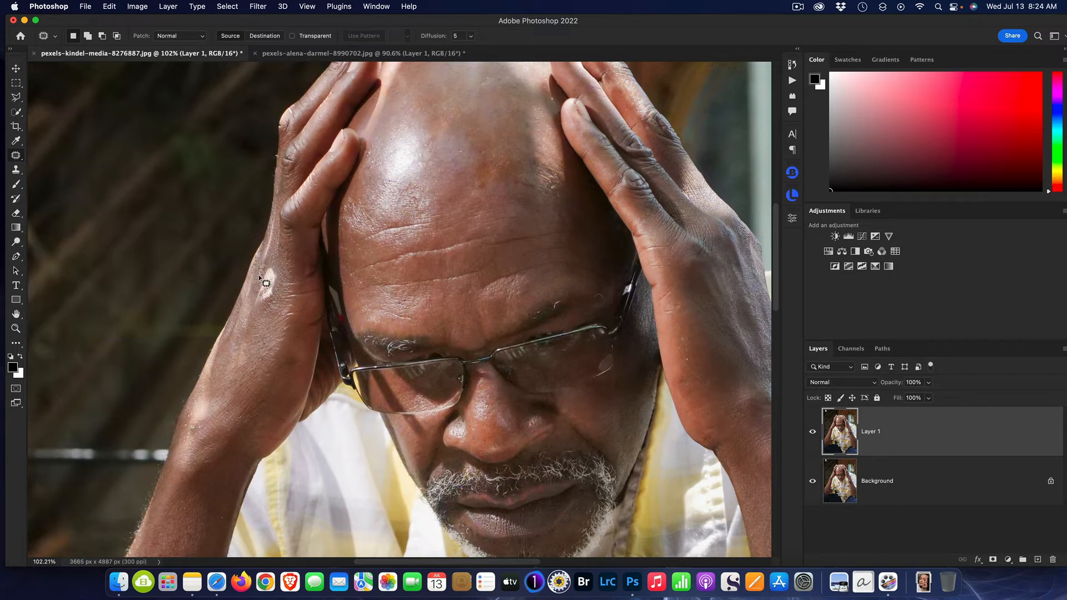
right_click(24, 158)
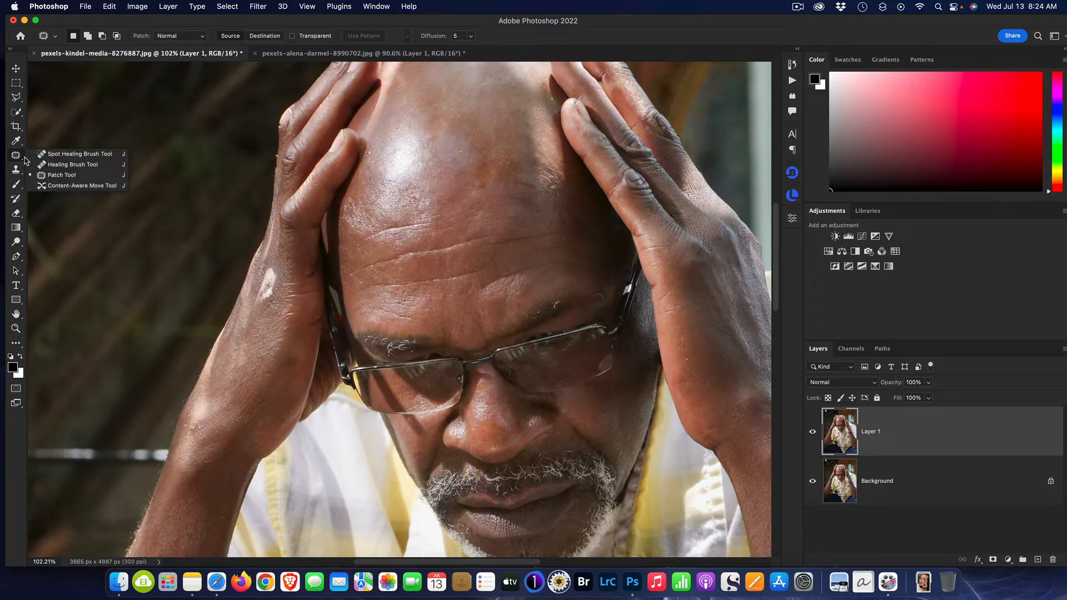
left_click(69, 154)
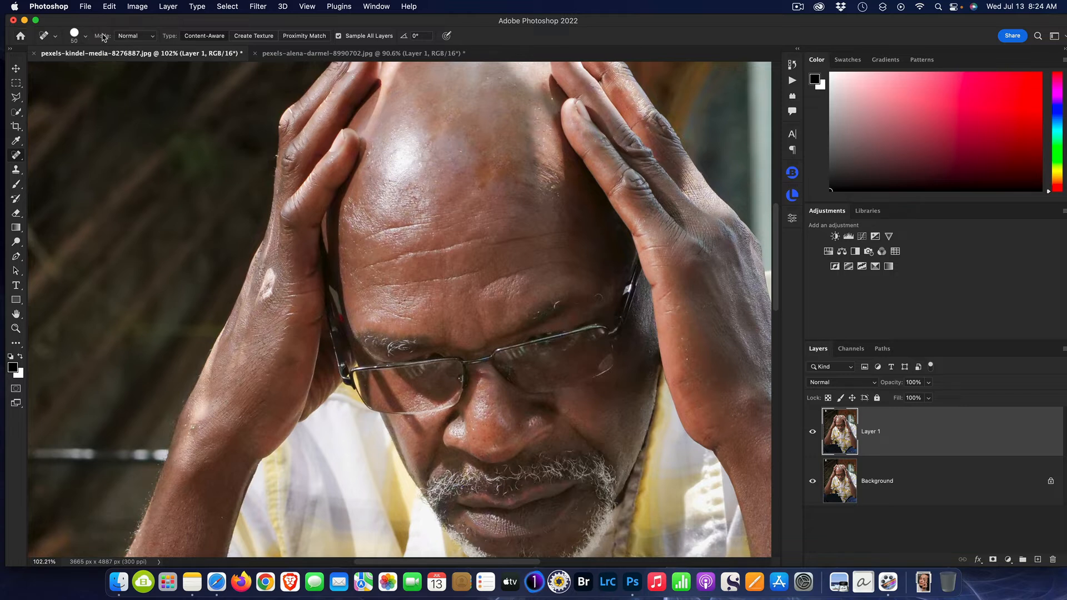
left_click(150, 37)
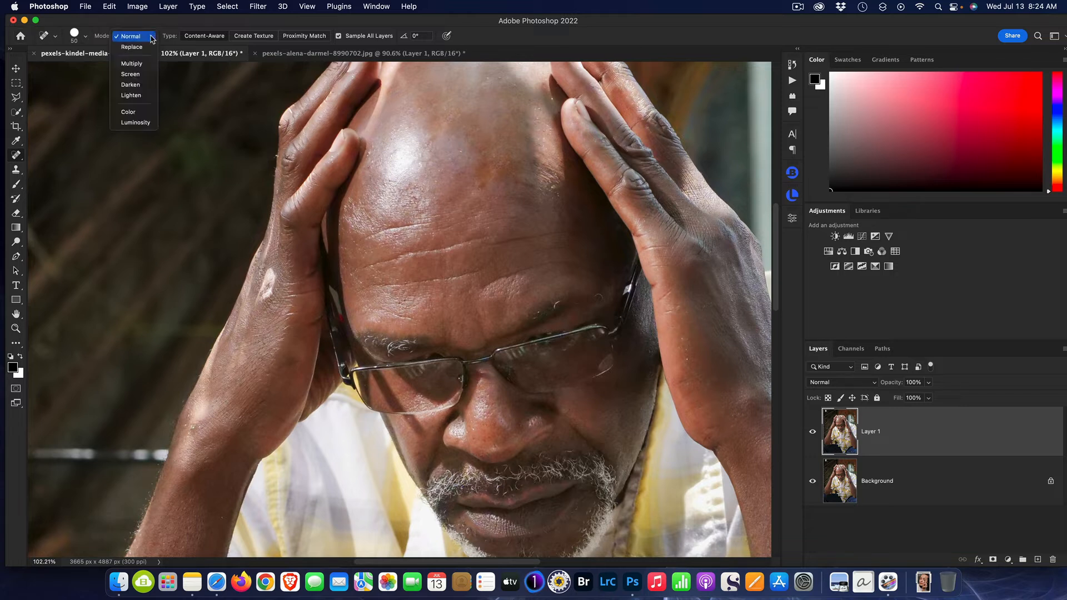
left_click(149, 87)
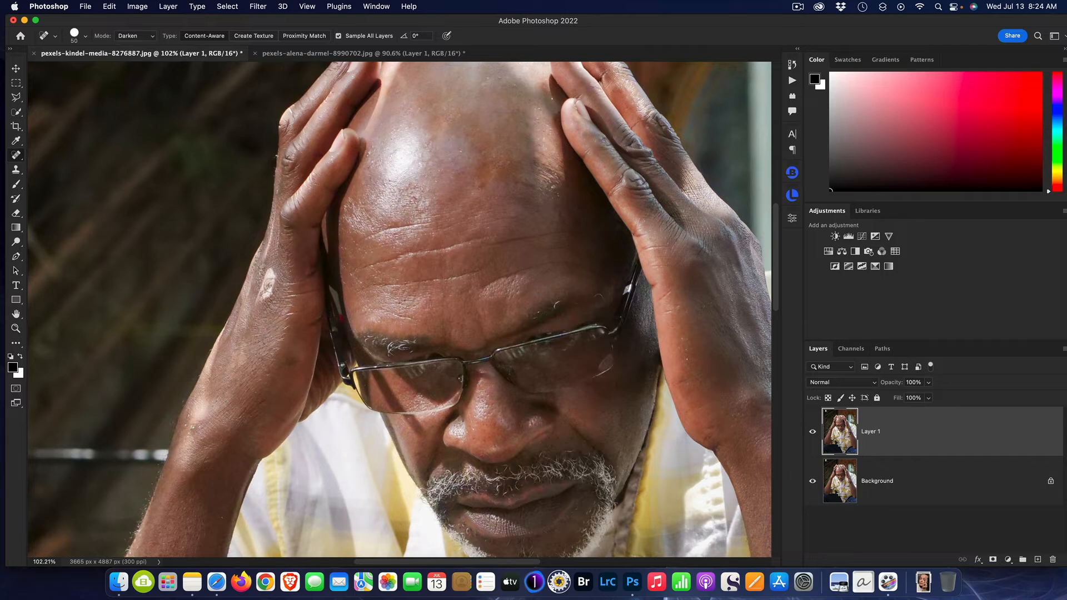
scroll(267, 325, "up", 3)
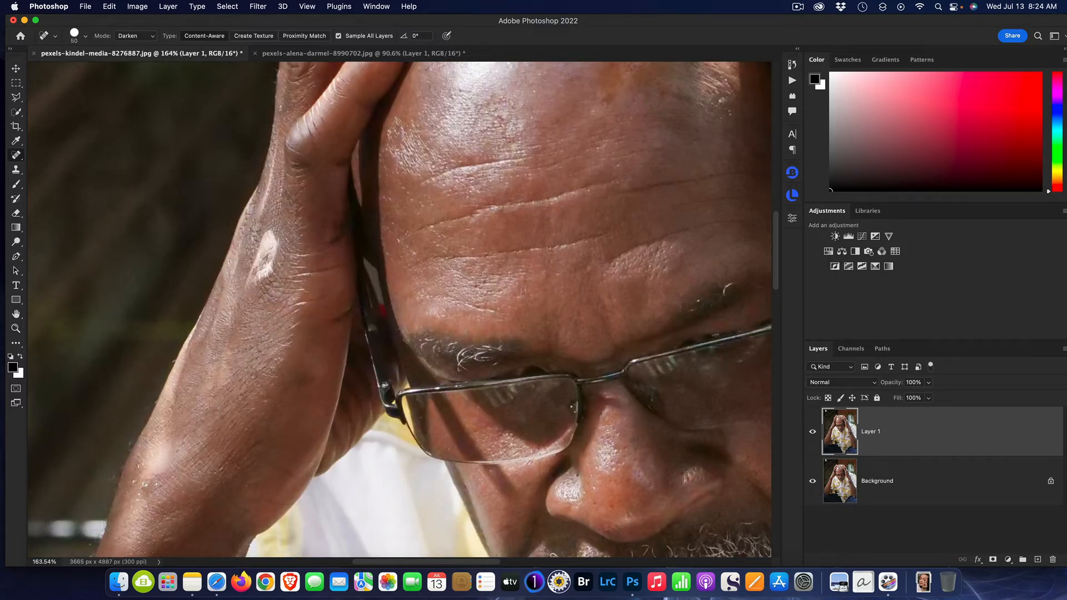
left_click(248, 326, "alt")
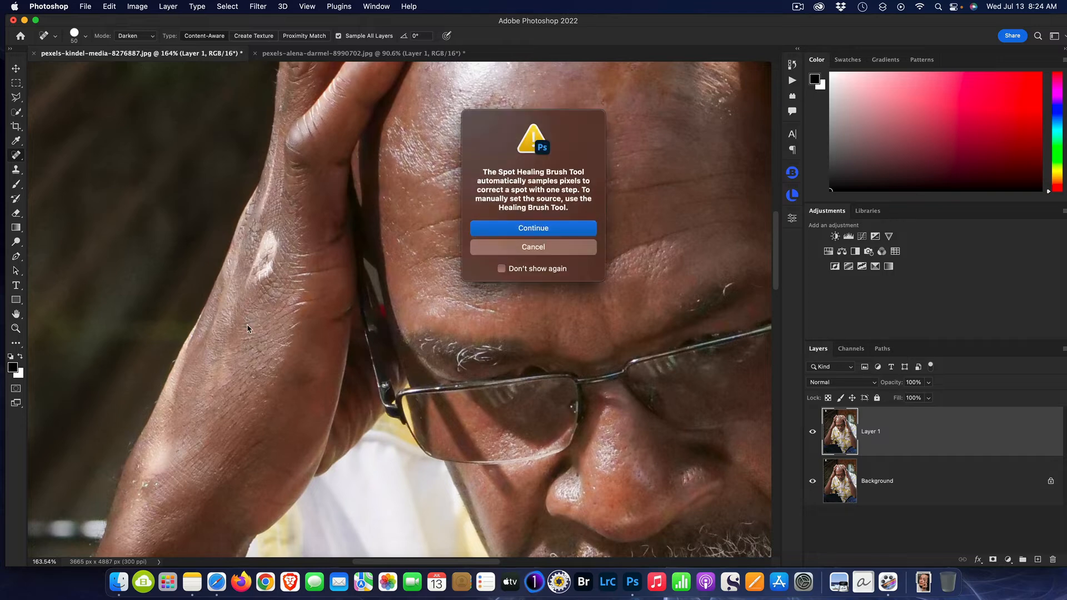
left_click(533, 228)
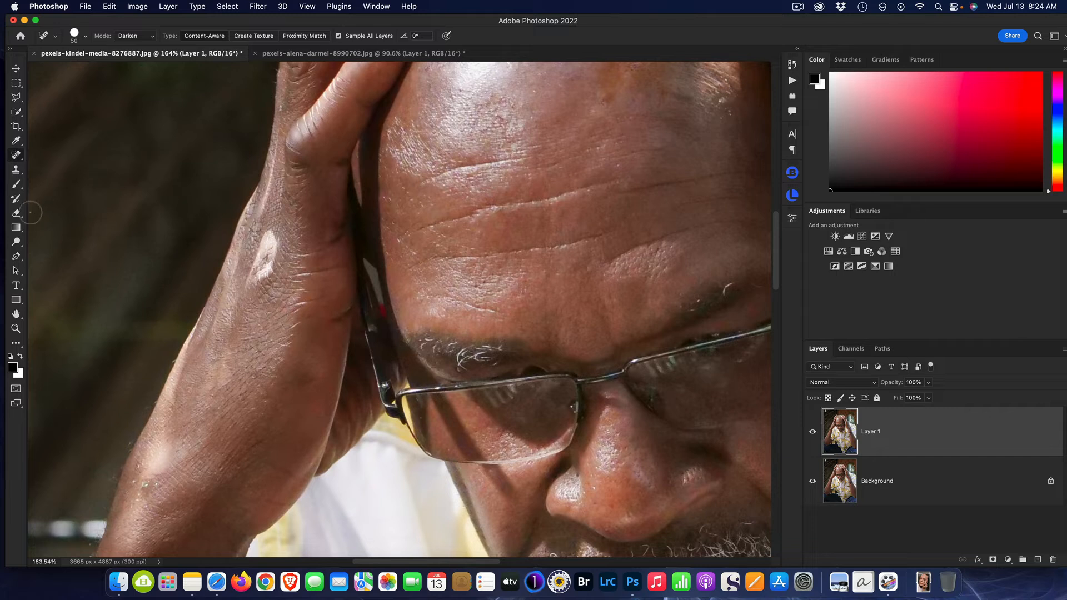
Heal the white spot near the man's wrist on Layer 1 using the Healing Brush with skin sampled just below it
left_click(20, 157)
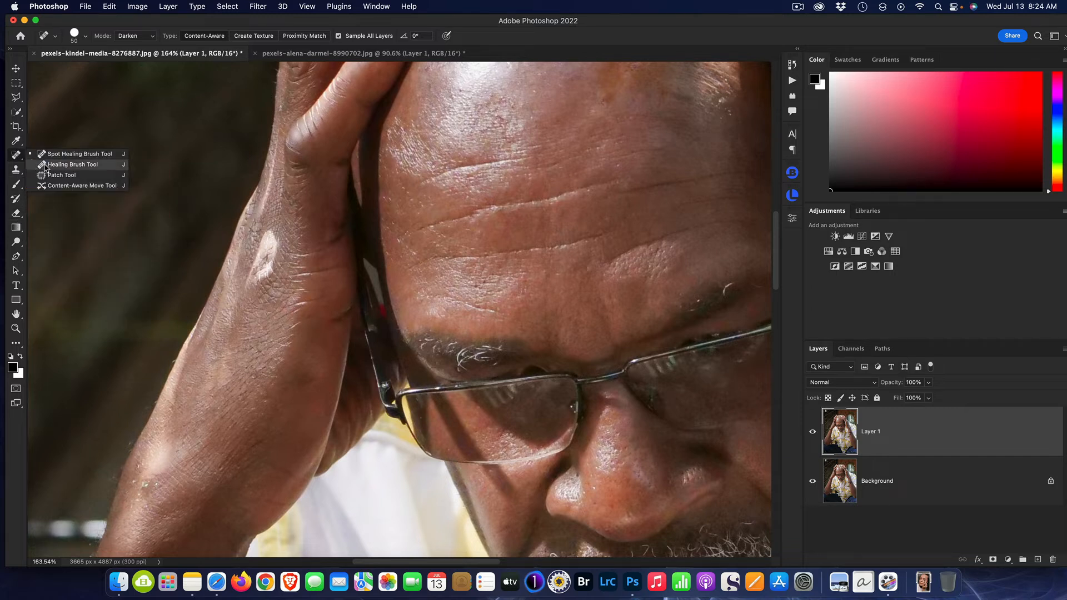
left_click(72, 164)
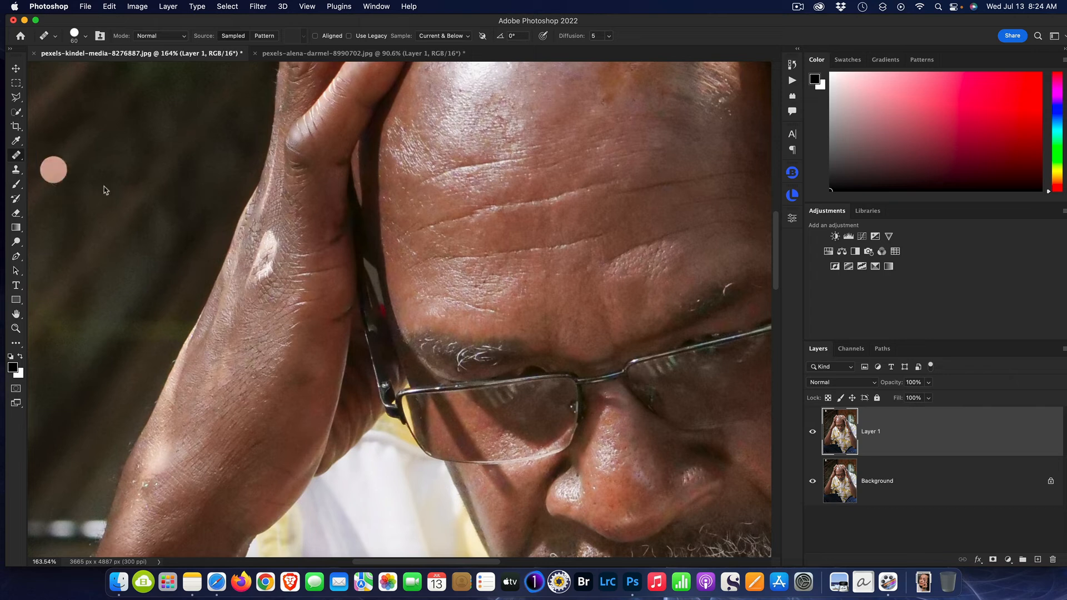
left_click(251, 324, "alt")
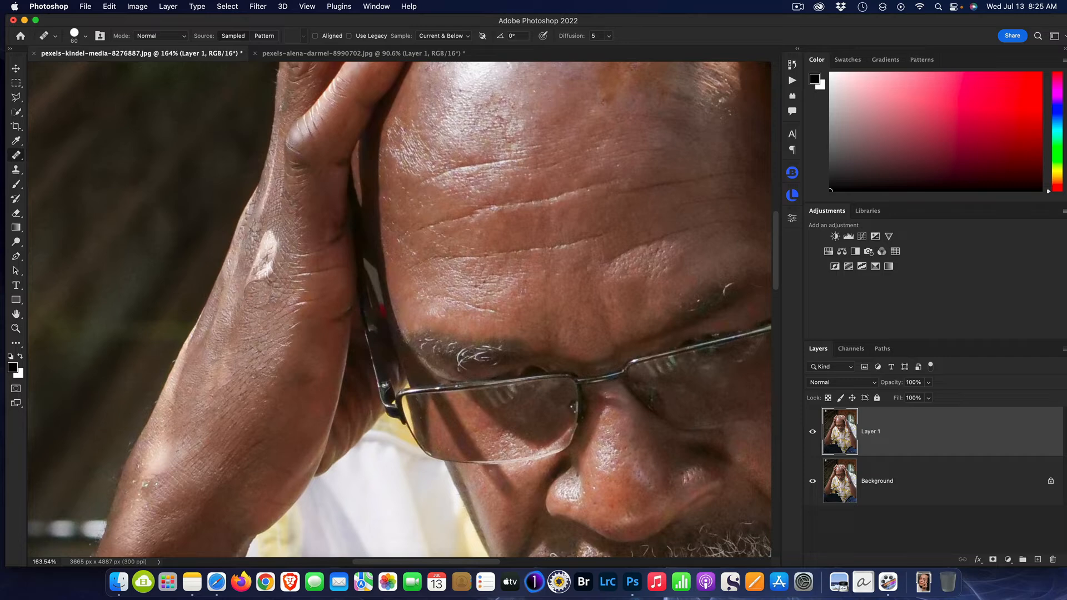
scroll(257, 292, "up", 3)
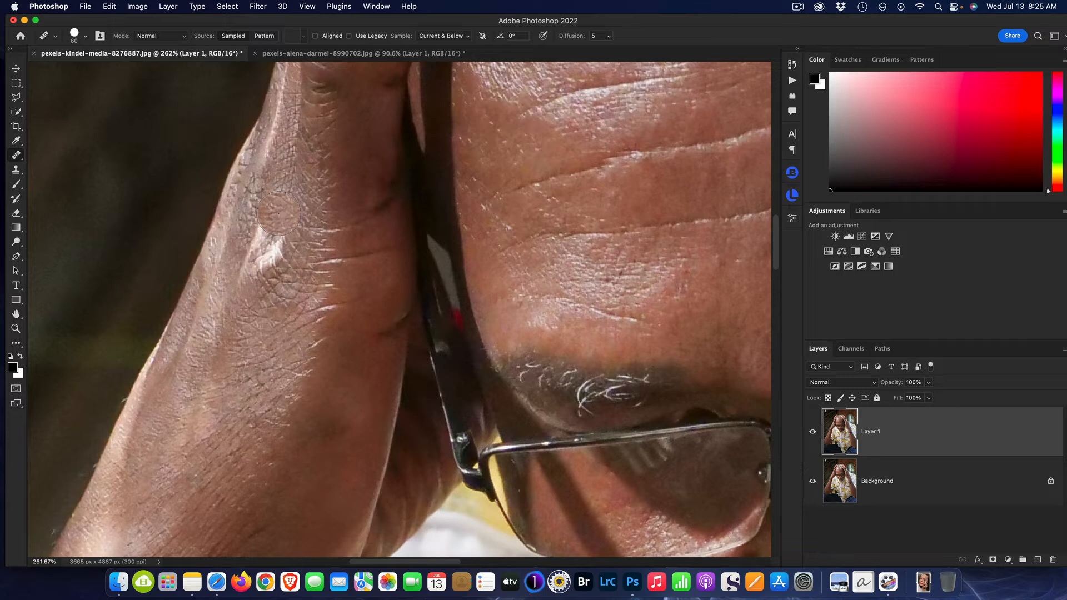
left_click(278, 213)
left_click_drag(279, 214, 277, 221)
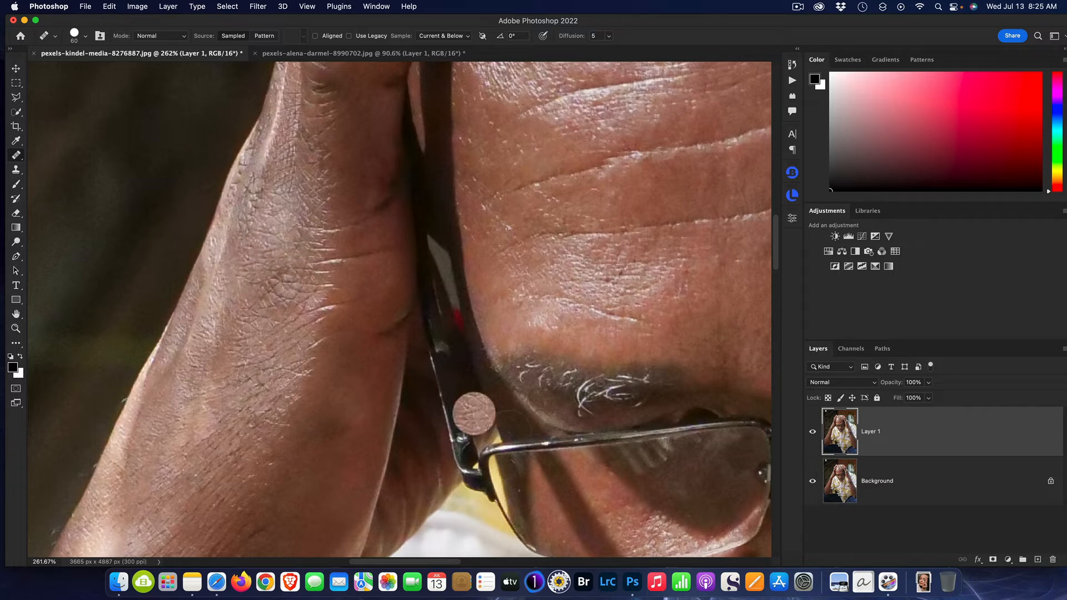
Compare the retouched portrait with the original by hiding and showing Layer 1
scroll(449, 374, "down", 6)
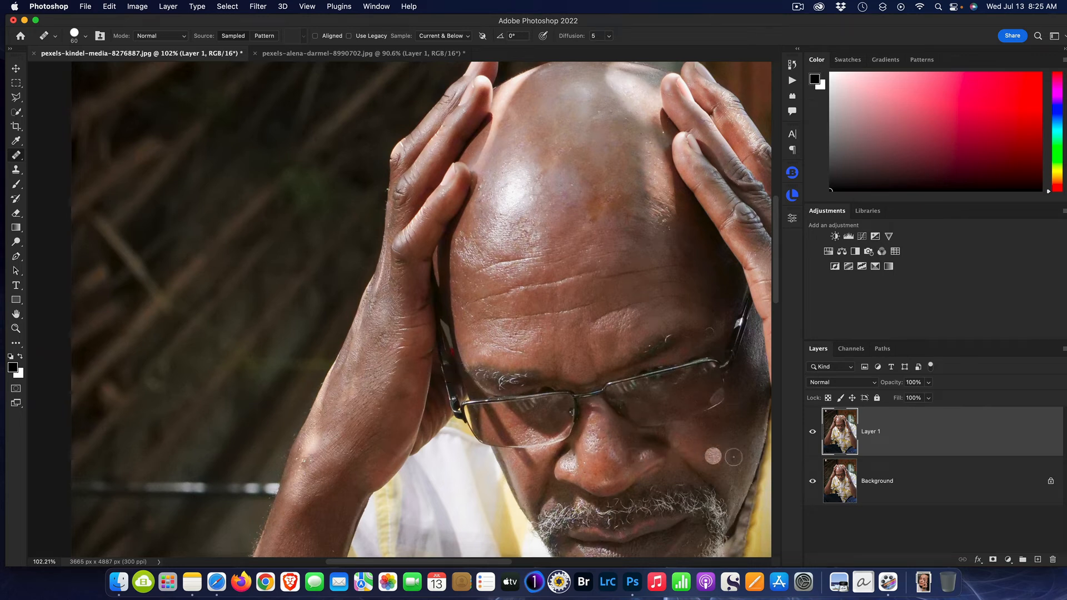
left_click(811, 436)
left_click(811, 437)
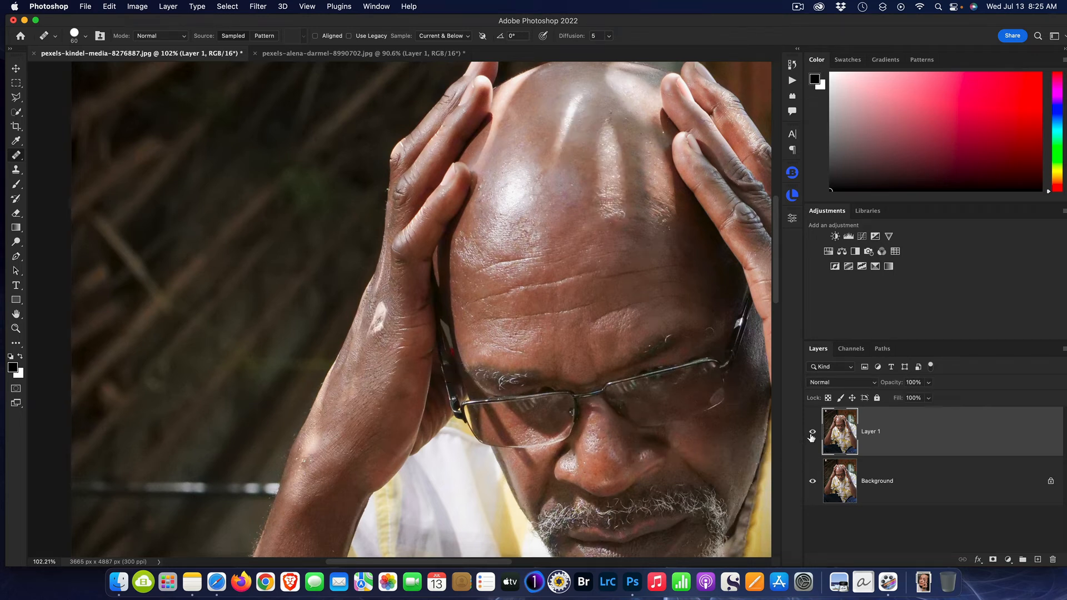
left_click(811, 437)
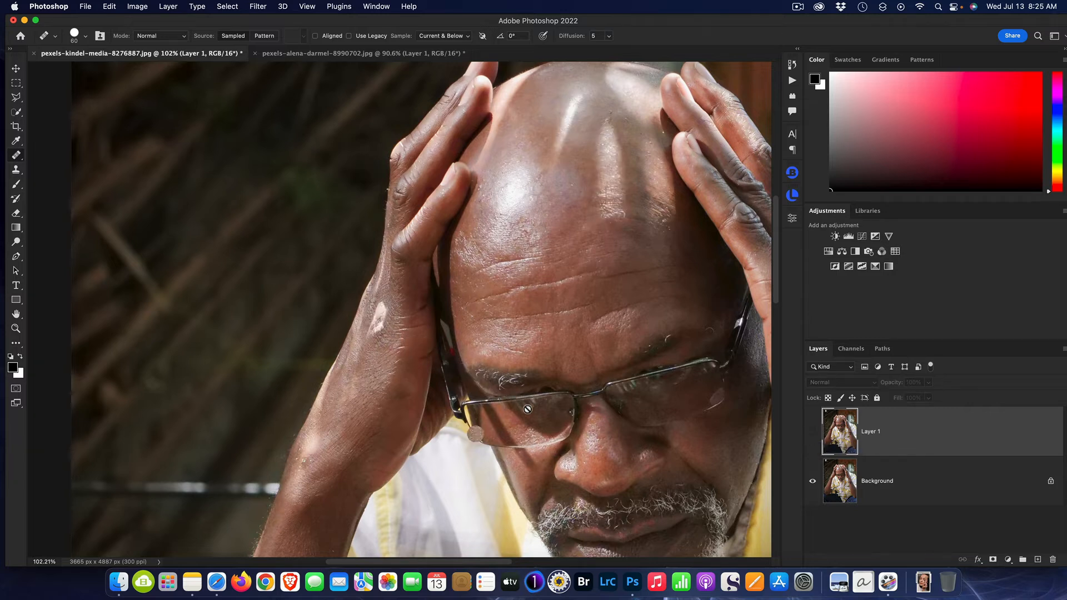
left_click(812, 437)
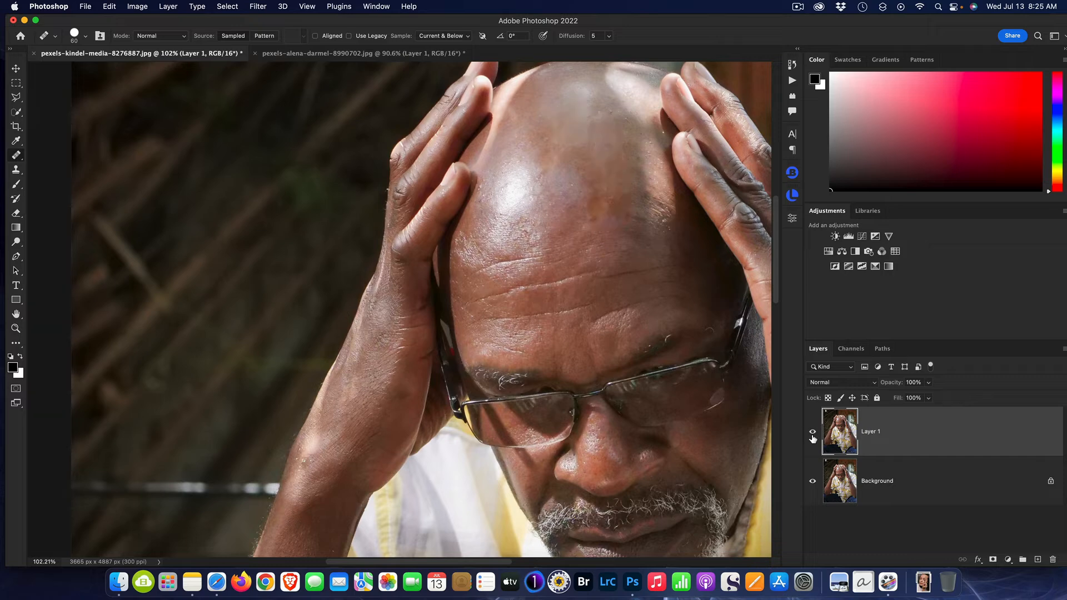
Switch to the woman's portrait, outline the cheek highlight under her eye with the Patch tool, and try patching it on Layer 1
left_click(329, 58)
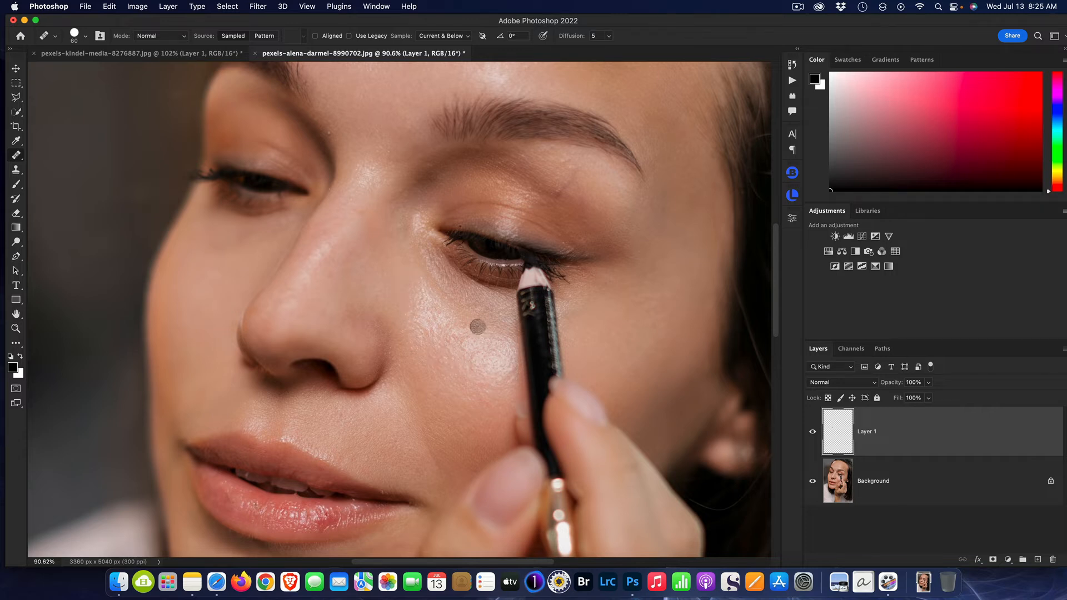
right_click(25, 160)
left_click(65, 181)
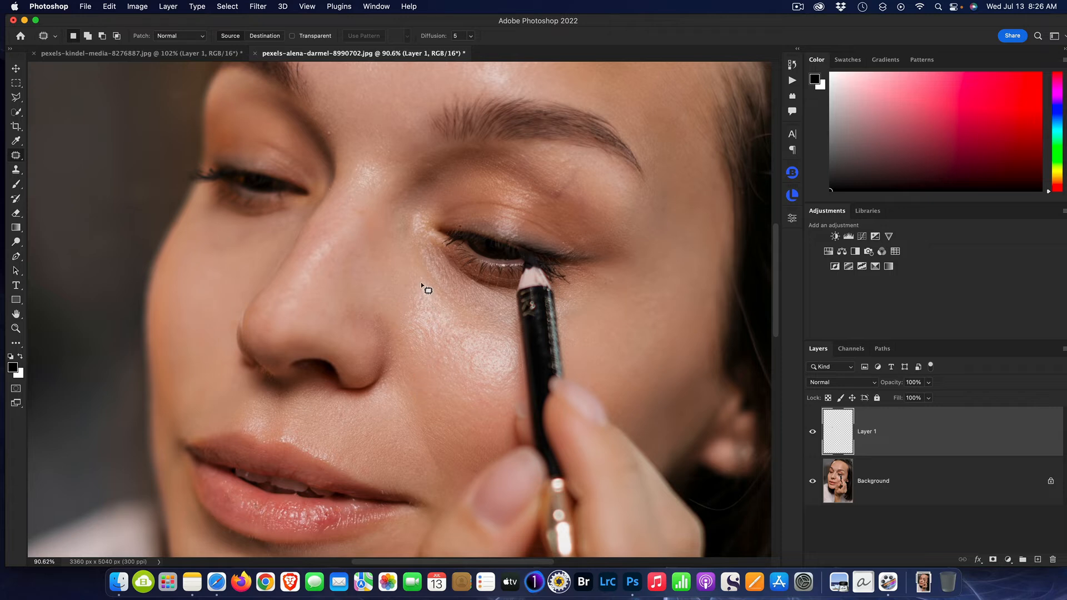
mouse_move(420, 272)
left_mouse_down()
mouse_move(400, 321)
mouse_move(403, 349)
mouse_move(436, 378)
mouse_move(482, 389)
left_mouse_up()
left_click_drag(515, 331, 422, 275)
left_click(452, 347)
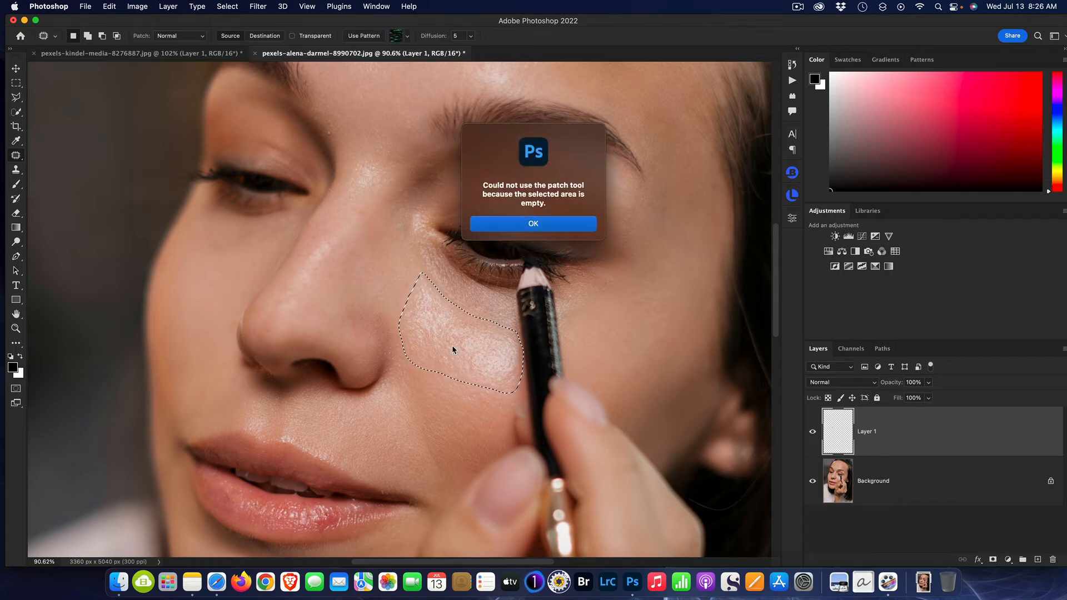
left_click(557, 224)
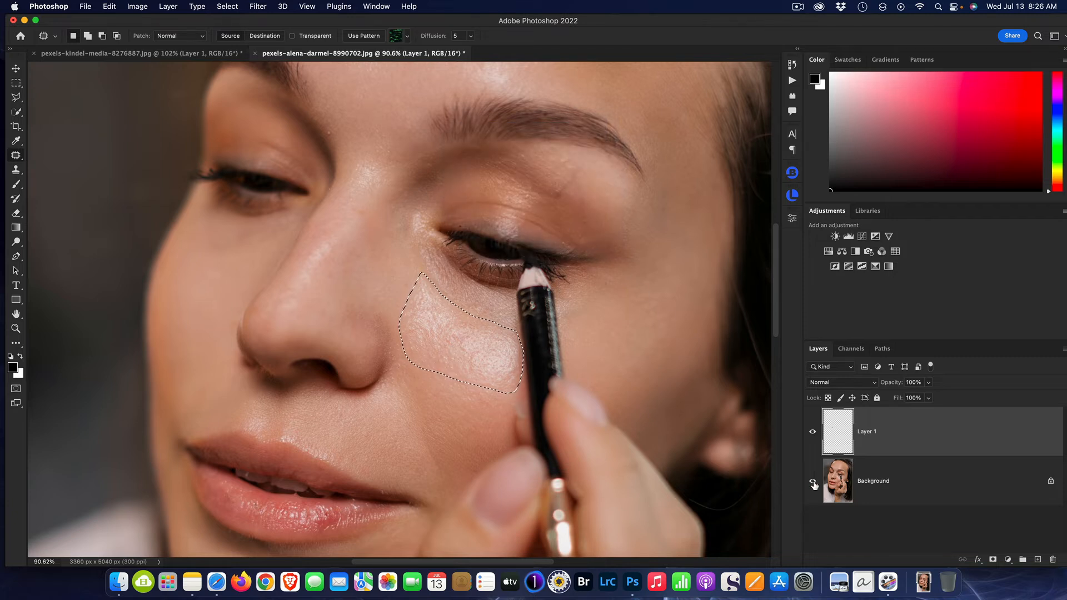
Try patching the outlined cheek highlight on the Background layer with skin from beyond the pencil, then undo the patch and deselect
left_click(891, 481)
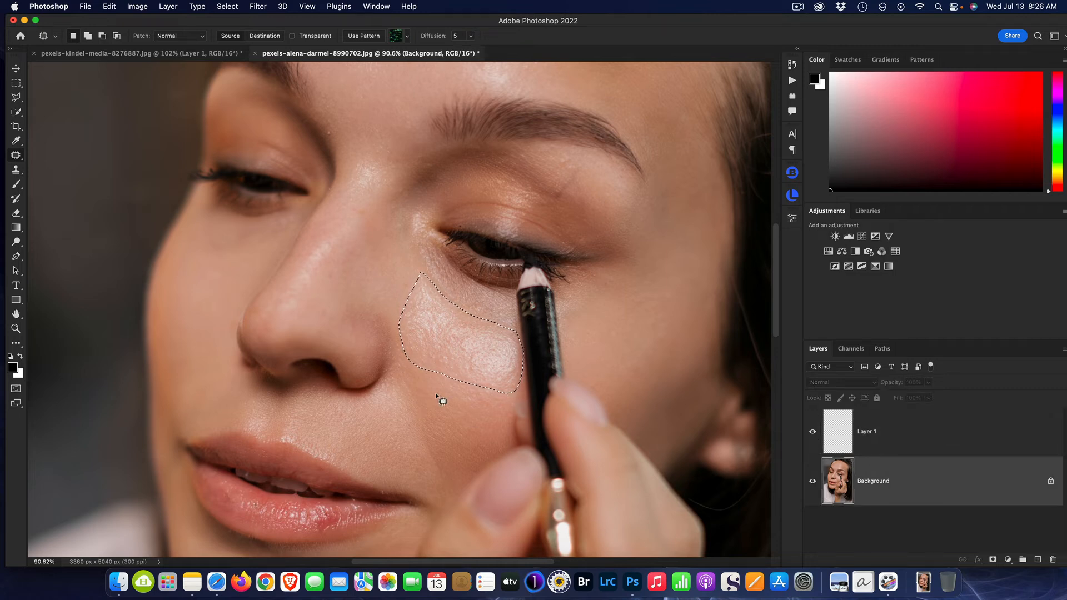
mouse_move(448, 336)
left_mouse_down()
mouse_move(450, 349)
mouse_move(616, 348)
left_mouse_up()
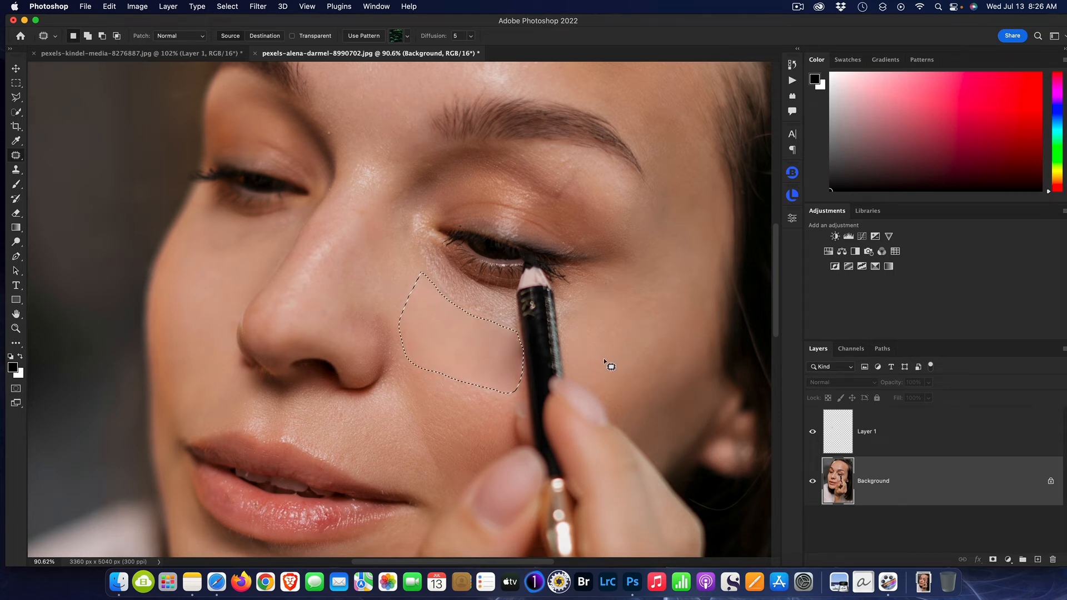
scroll(603, 358, "up", 5)
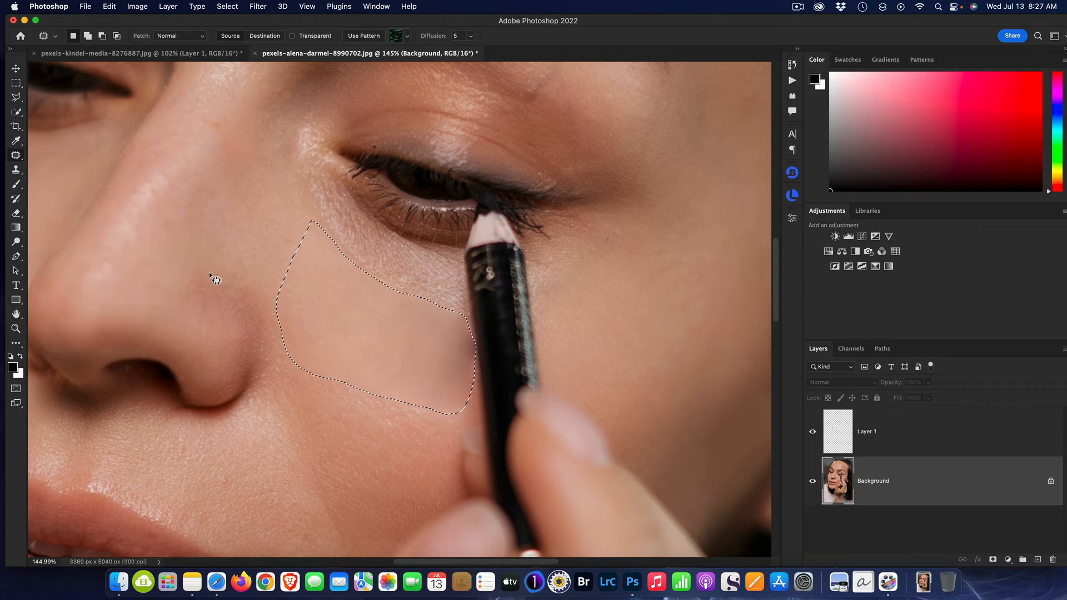
key("super+z")
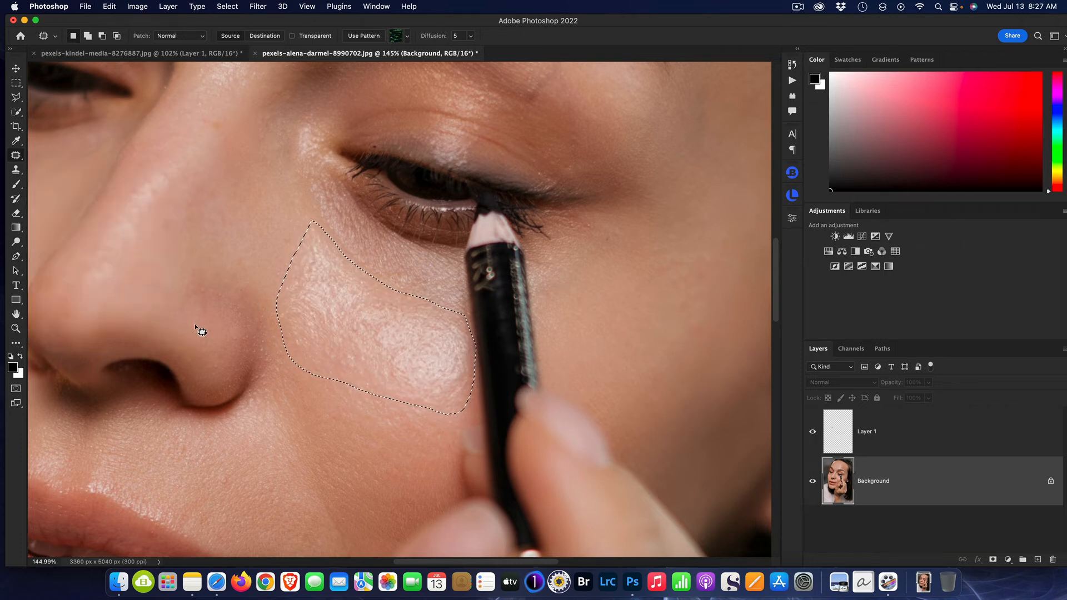
key("super+d")
Try healing the cheek highlight on Layer 1 using the Spot Healing Brush in Darken mode, then undo the stroke
right_click(22, 161)
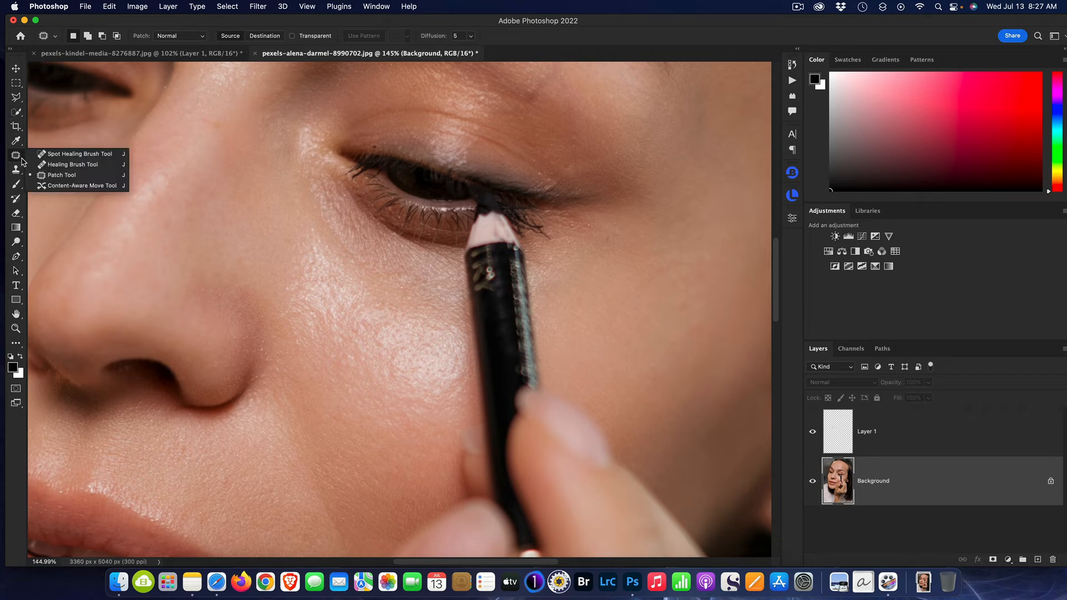
left_click(77, 155)
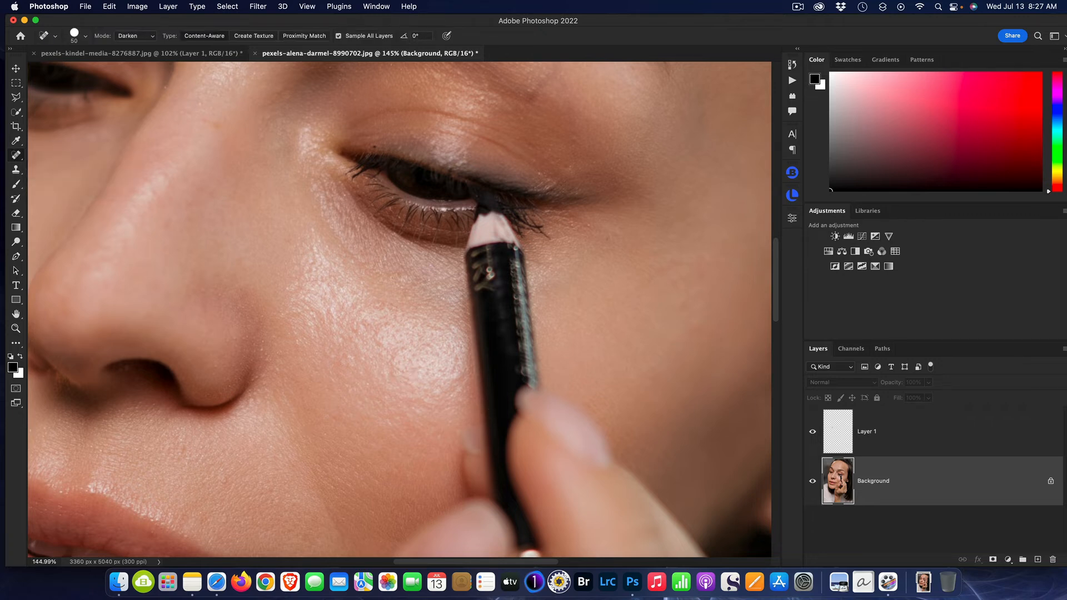
left_click(894, 435)
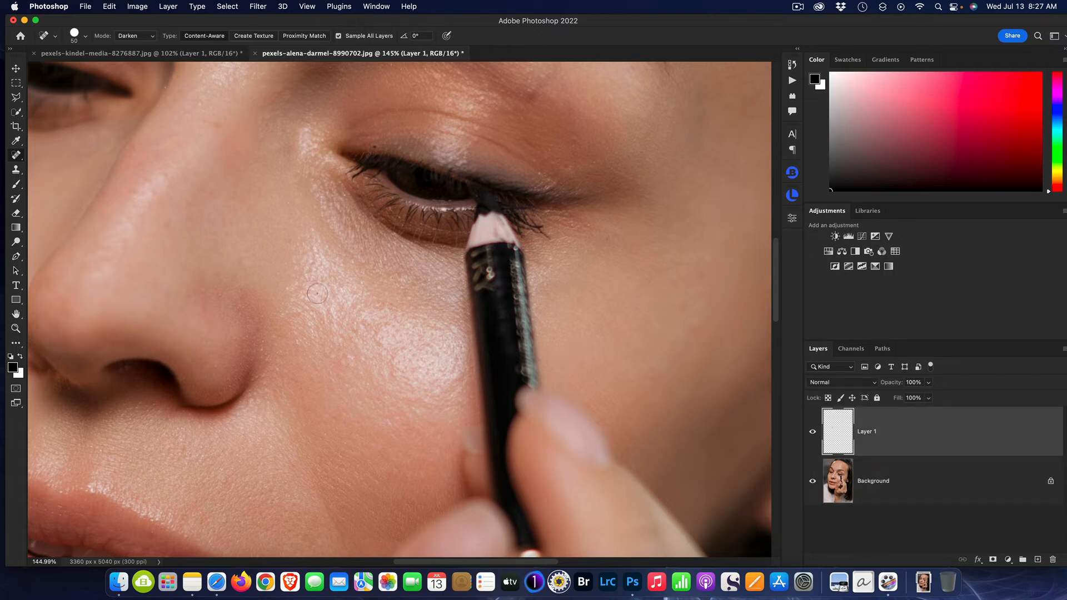
mouse_move(312, 232)
left_mouse_down()
mouse_move(292, 272)
mouse_move(296, 311)
mouse_move(320, 250)
mouse_move(324, 269)
mouse_move(348, 282)
mouse_move(320, 282)
mouse_move(451, 326)
mouse_move(457, 371)
mouse_move(431, 393)
mouse_move(382, 399)
mouse_move(301, 324)
mouse_move(307, 313)
mouse_move(393, 378)
mouse_move(426, 377)
mouse_move(443, 352)
mouse_move(432, 343)
mouse_move(415, 369)
mouse_move(413, 342)
mouse_move(379, 361)
mouse_move(391, 339)
mouse_move(363, 354)
mouse_move(381, 322)
mouse_move(325, 307)
mouse_move(322, 318)
mouse_move(350, 336)
left_mouse_up()
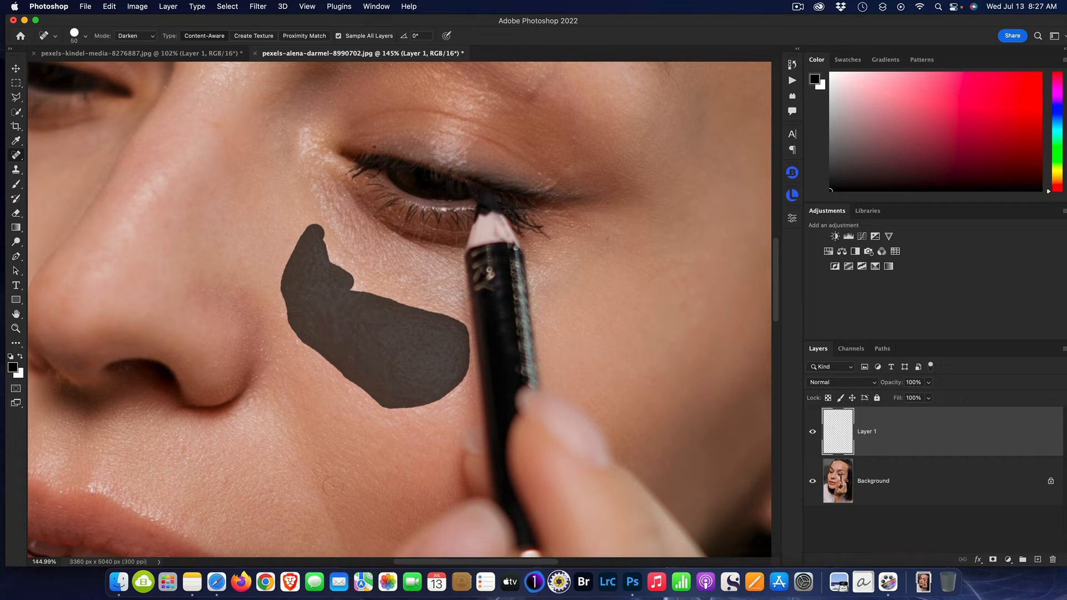
scroll(514, 490, "up", 5)
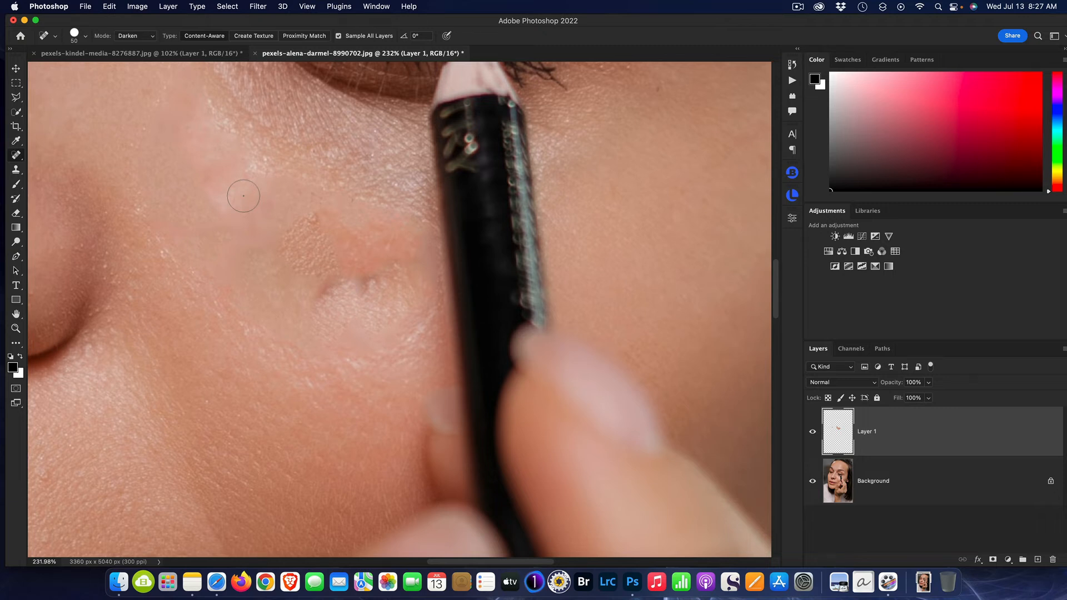
key("super+z")
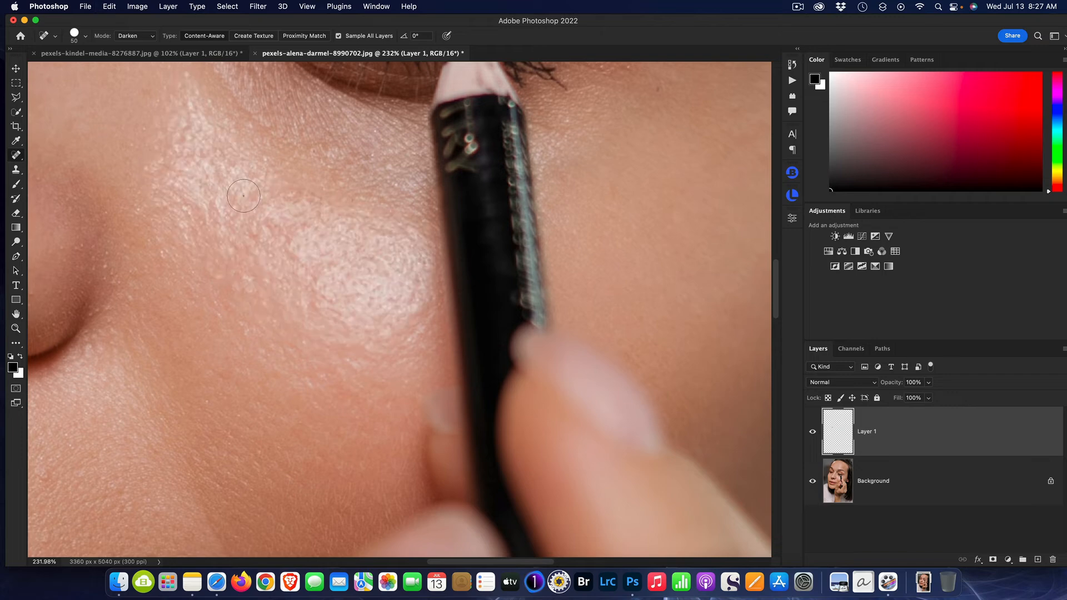
Set the Healing Brush to Darken mode and heal the highlight near the inner eye with skin sampled beside the nose
scroll(164, 286, "up", 5)
scroll(163, 286, "down", 5)
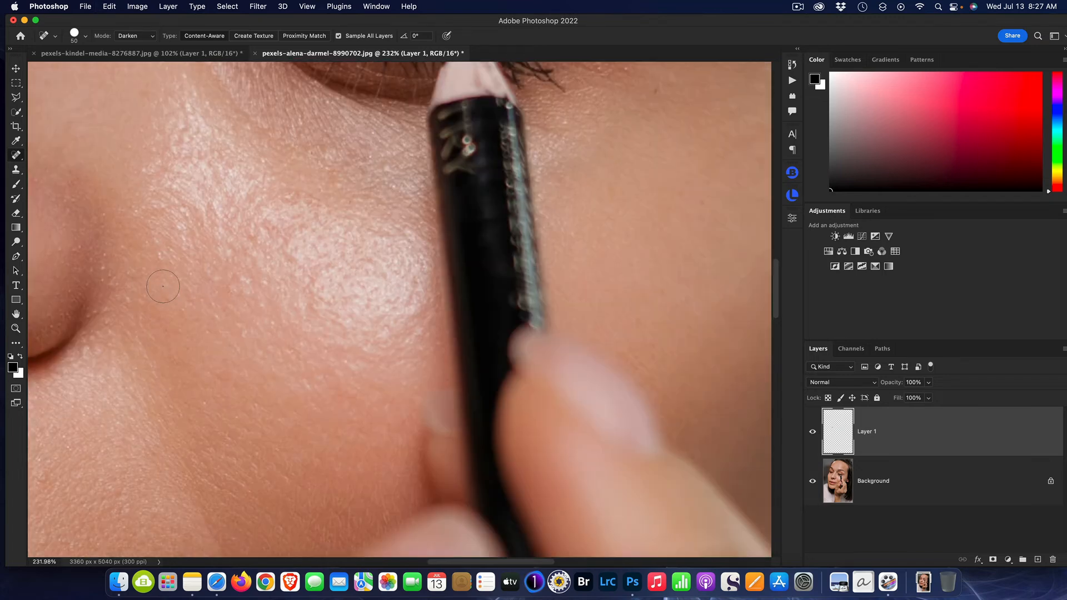
scroll(163, 287, "down", 3)
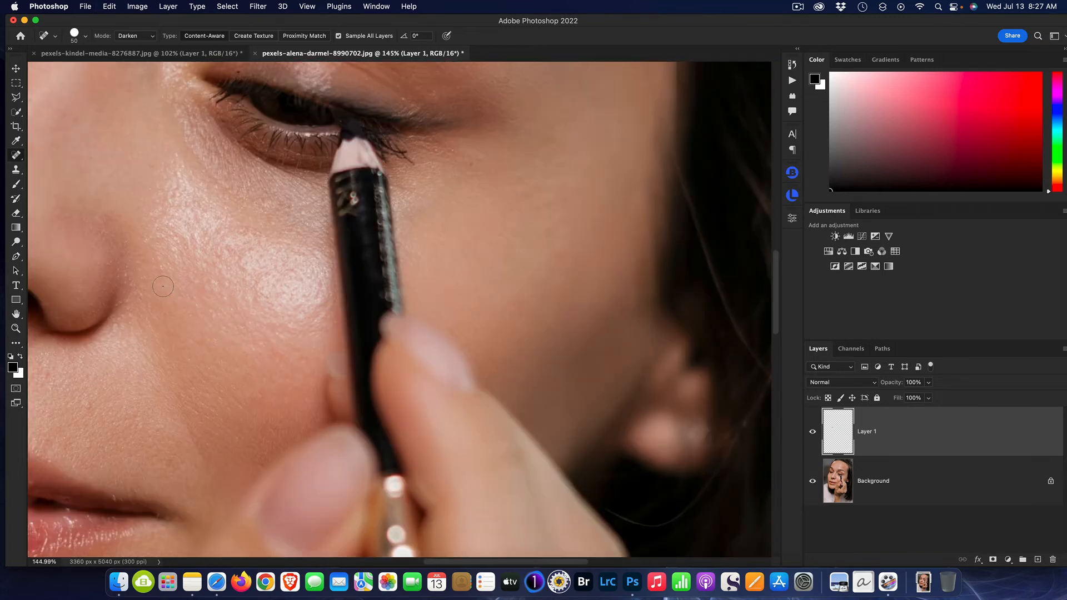
right_click(20, 160)
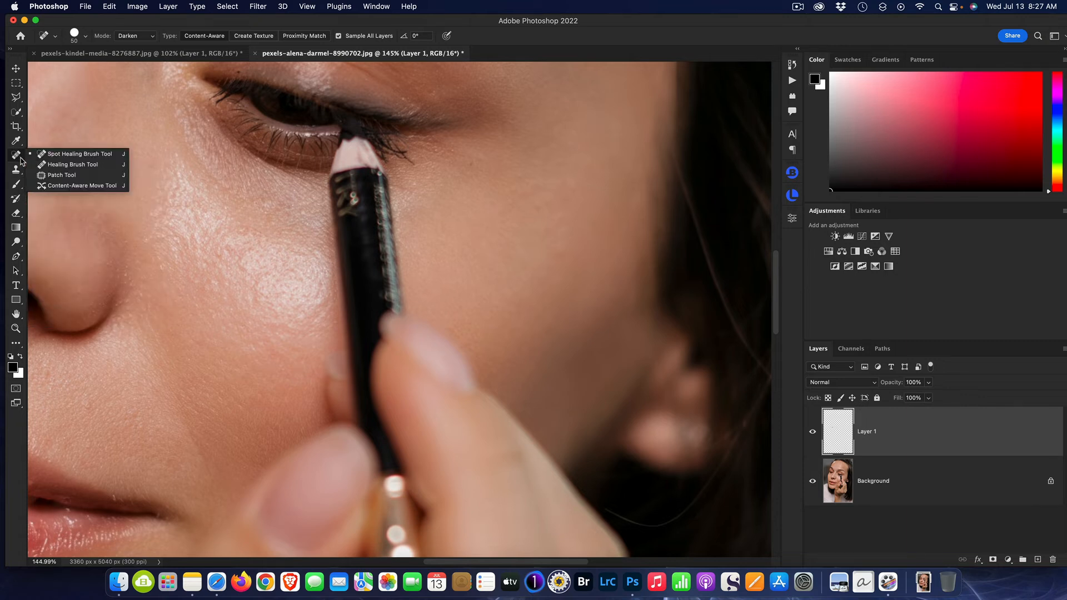
left_click(56, 164)
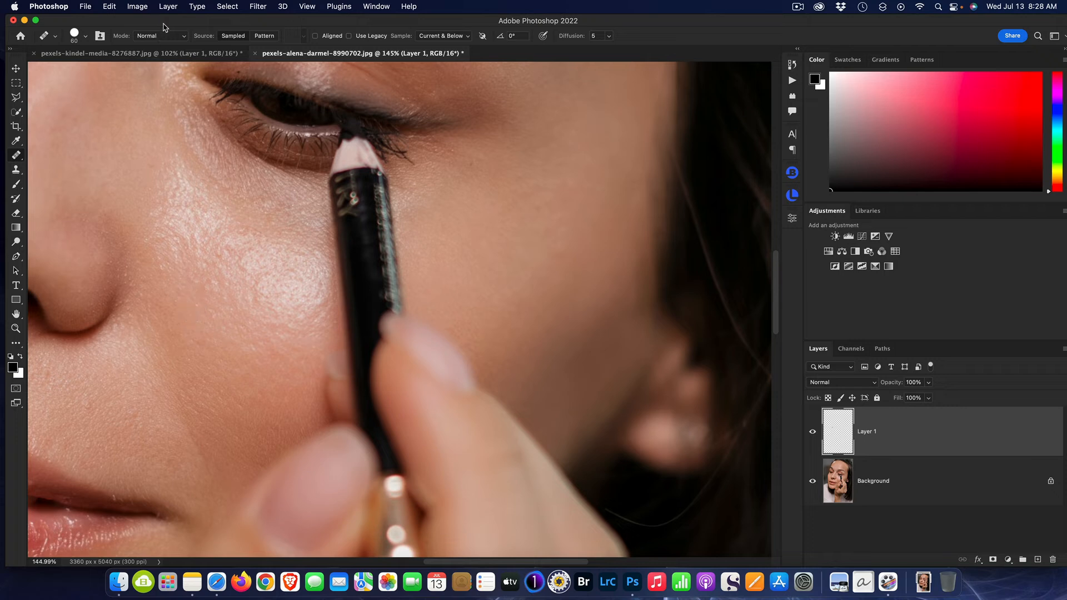
left_click(184, 41)
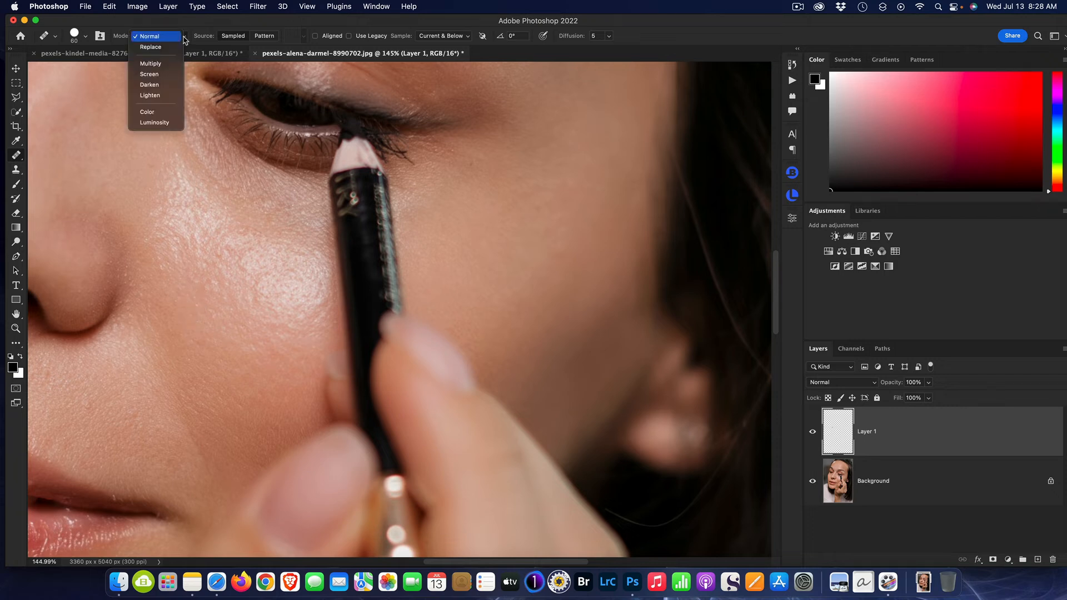
left_click(164, 84)
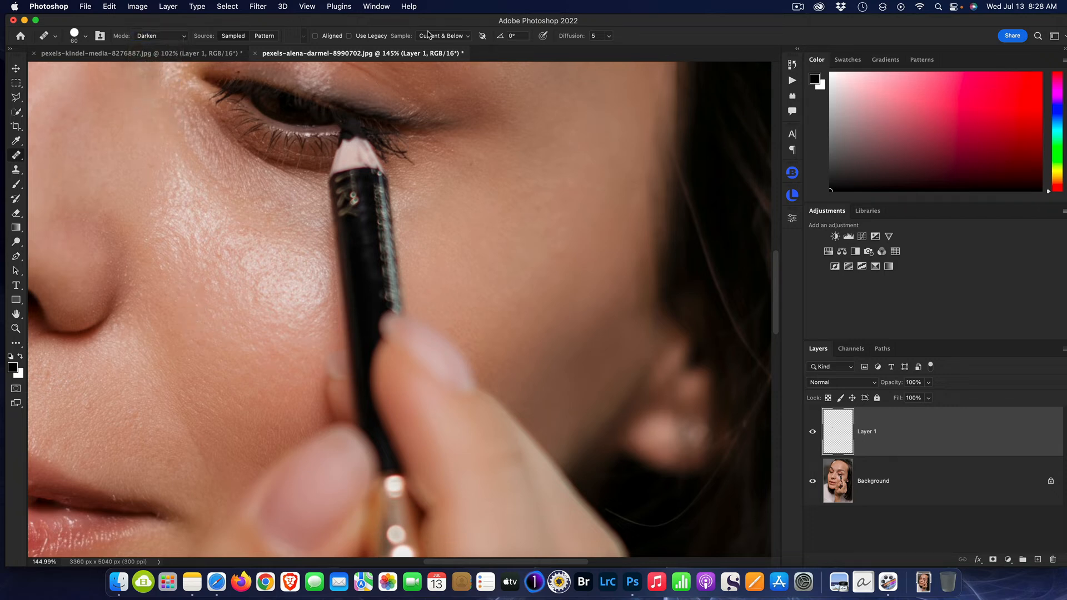
left_click(150, 159, "alt")
mouse_move(162, 147)
left_mouse_down()
mouse_move(177, 162)
mouse_move(175, 179)
mouse_move(161, 179)
mouse_move(183, 169)
left_mouse_up()
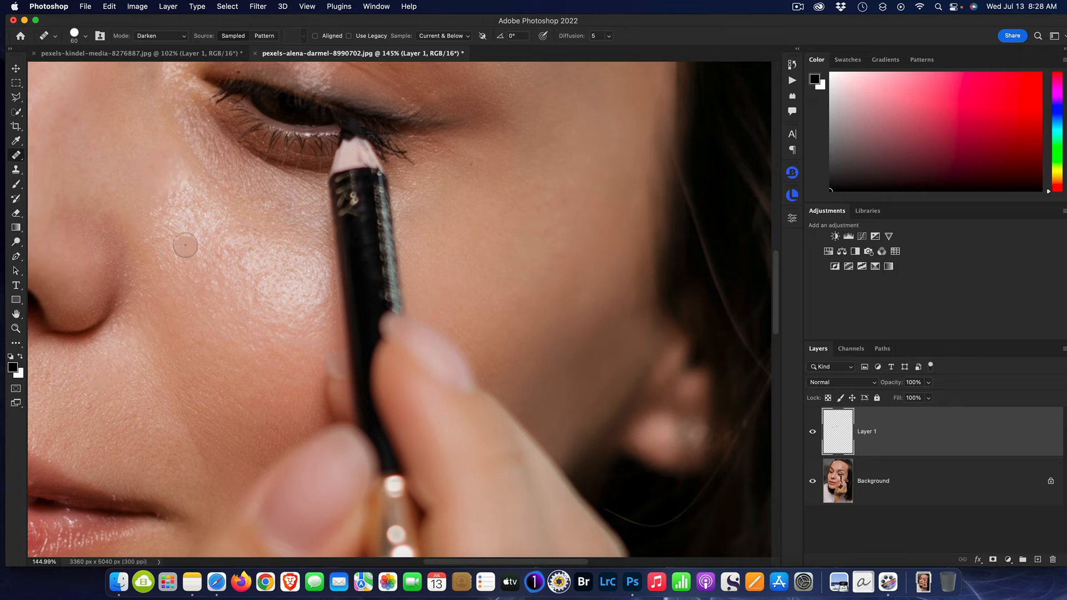
Heal the nose-side edge of the cheek highlight on Layer 1 with skin sampled below it and beside the nose
left_click(169, 308, "alt")
mouse_move(160, 275)
left_mouse_down()
mouse_move(184, 288)
mouse_move(153, 246)
left_mouse_up()
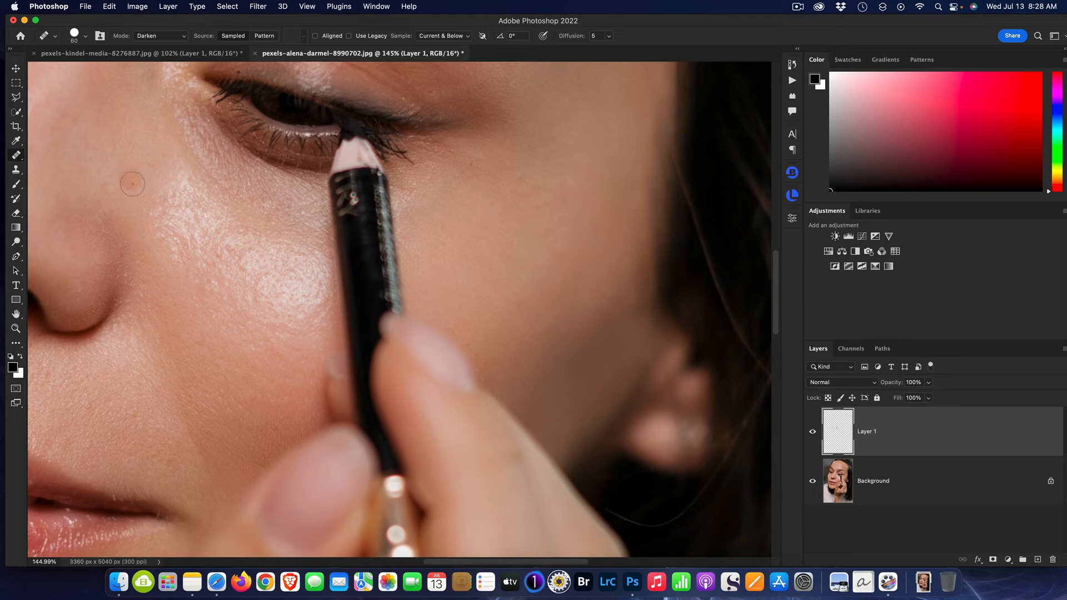
mouse_move(133, 194)
left_mouse_down()
mouse_move(174, 253)
mouse_move(182, 317)
left_mouse_up()
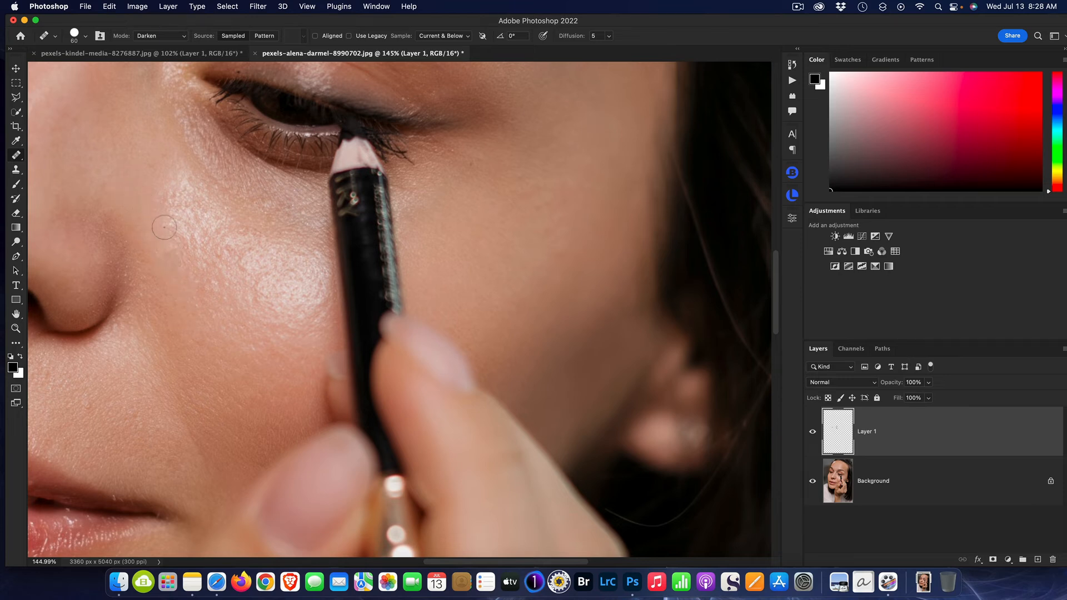
left_click(141, 179, "alt")
left_click_drag(165, 184, 173, 173)
Fade the last Healing Brush stroke by lowering its opacity to partly restore the natural highlight
left_click(109, 7)
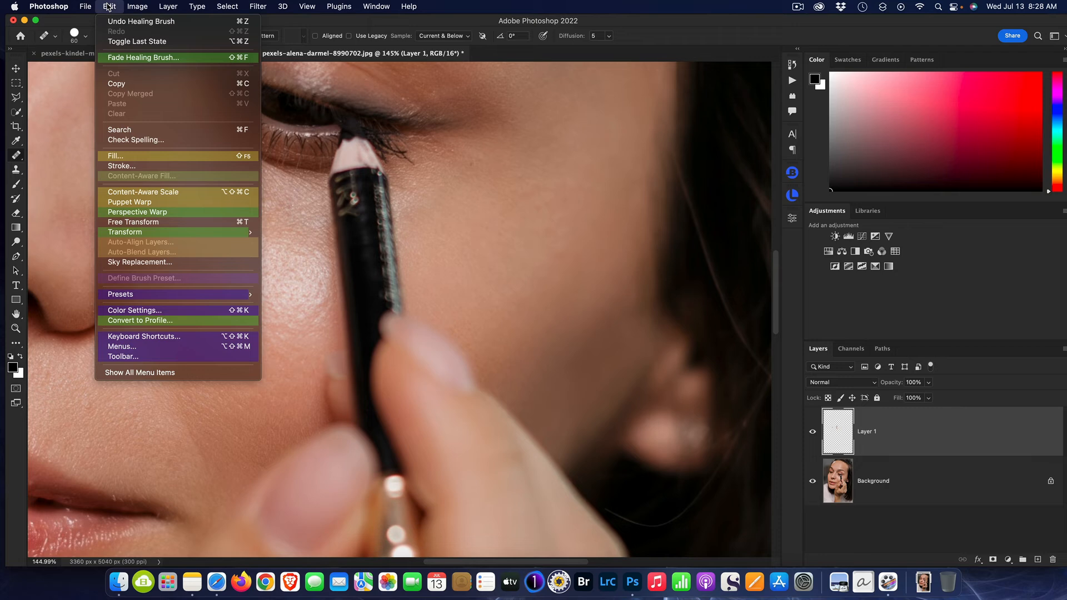
left_click(163, 59)
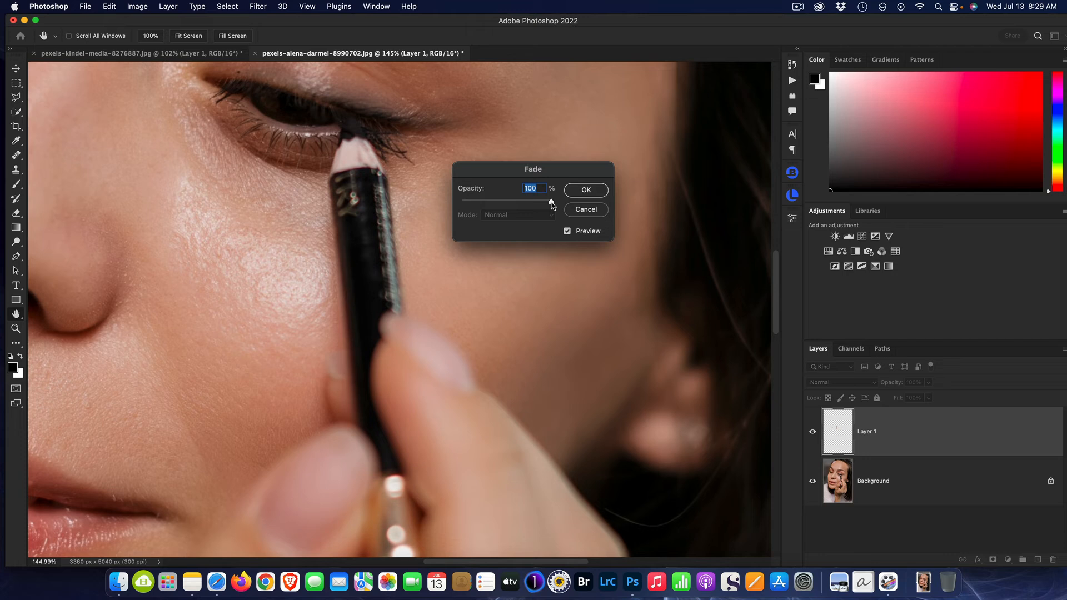
left_click_drag(552, 204, 524, 215)
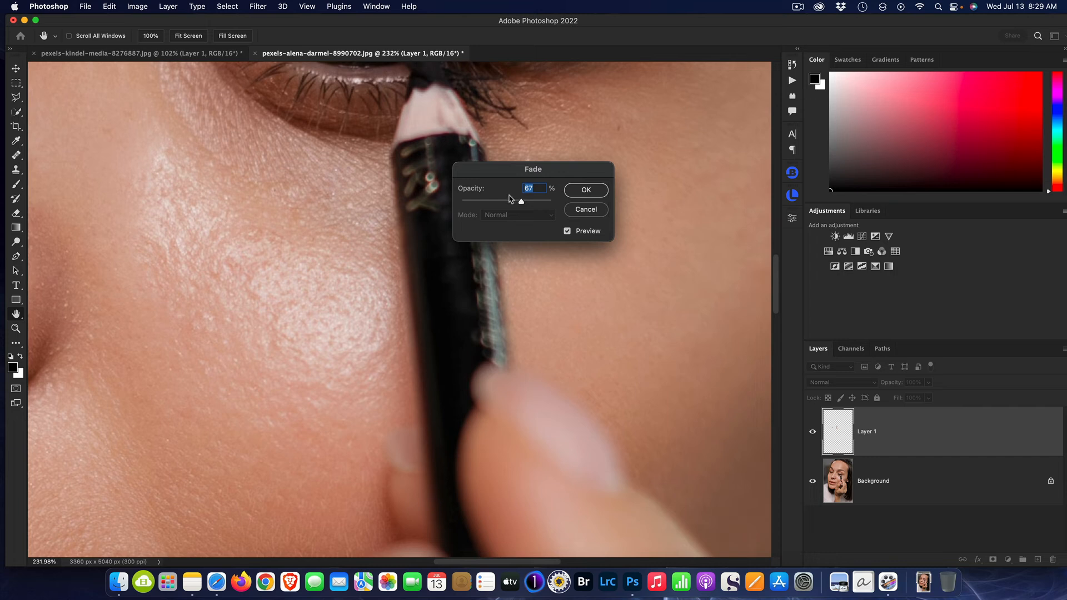
left_click_drag(521, 202, 465, 216)
left_click_drag(465, 203, 513, 205)
left_click(576, 190)
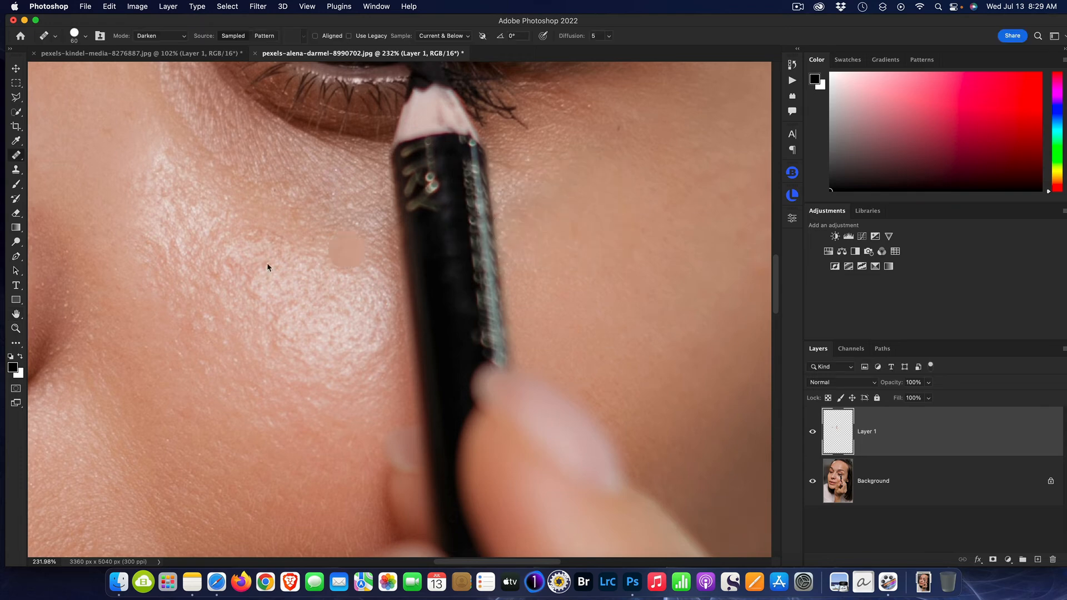
Patch the bright highlight at the forehead's hairline on the Background layer with nearby forehead skin, and deselect
scroll(184, 300, "down", 5)
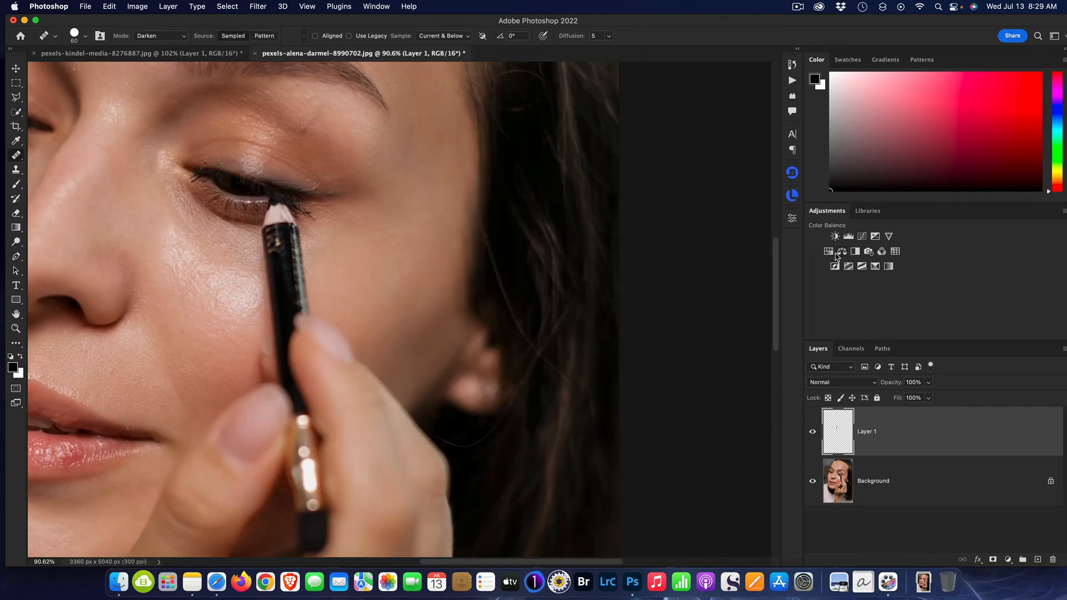
left_click_drag(775, 260, 766, 172)
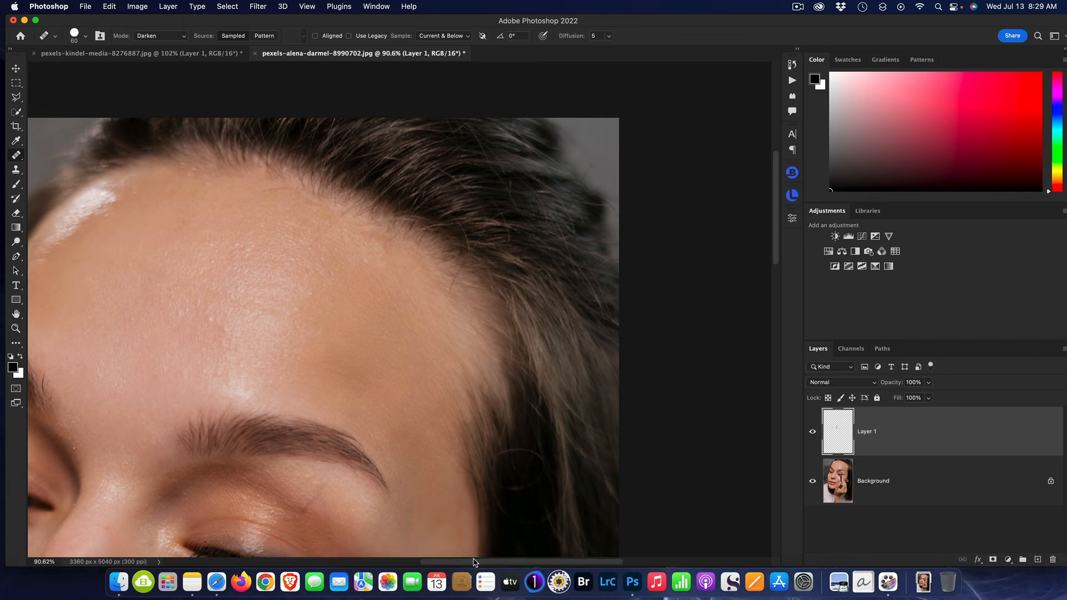
left_click_drag(474, 562, 370, 561)
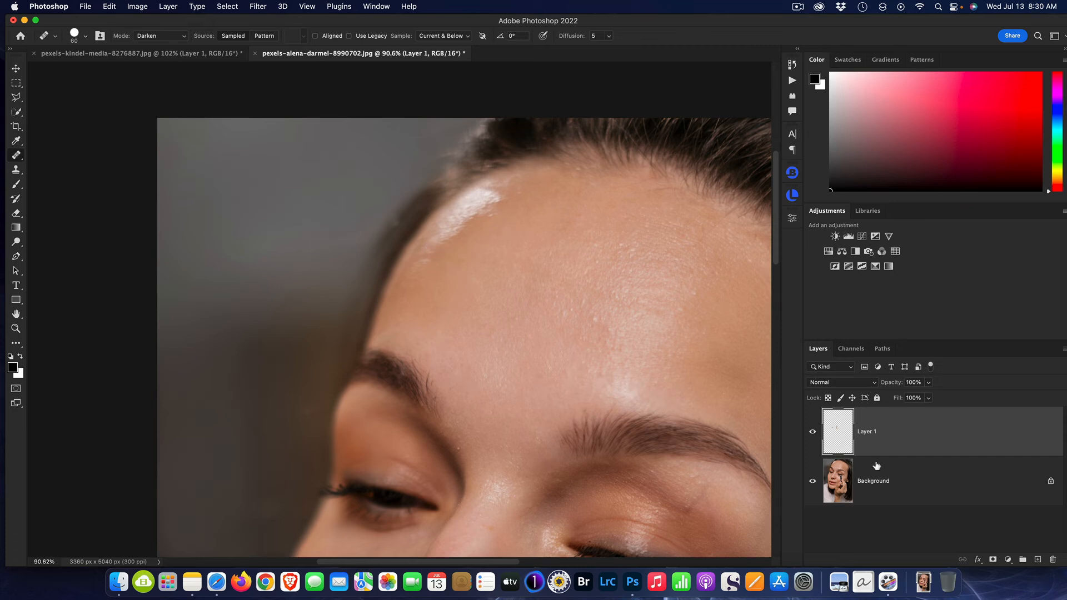
left_click(901, 473)
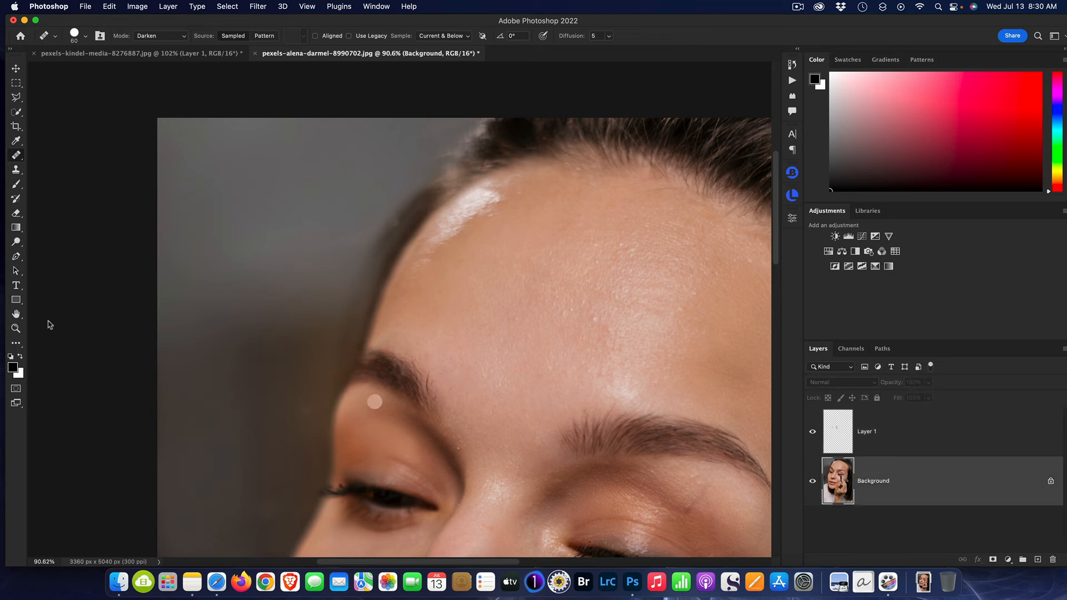
right_click(19, 157)
left_click(51, 175)
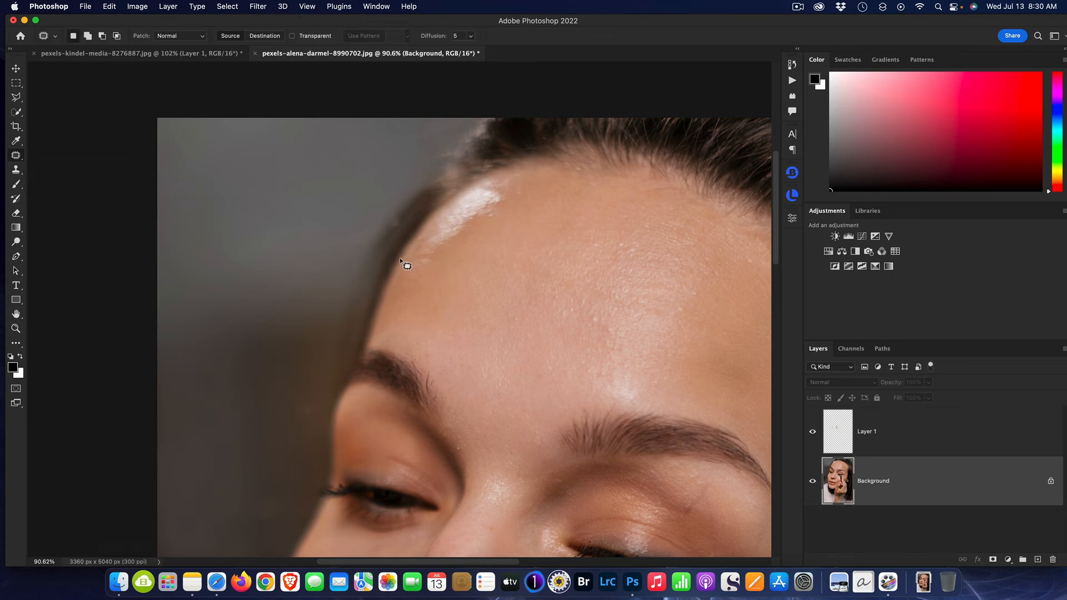
mouse_move(401, 259)
left_mouse_down()
mouse_move(470, 185)
mouse_move(508, 193)
mouse_move(507, 212)
mouse_move(445, 253)
mouse_move(400, 267)
mouse_move(401, 258)
left_mouse_up()
left_click_drag(450, 210, 511, 238)
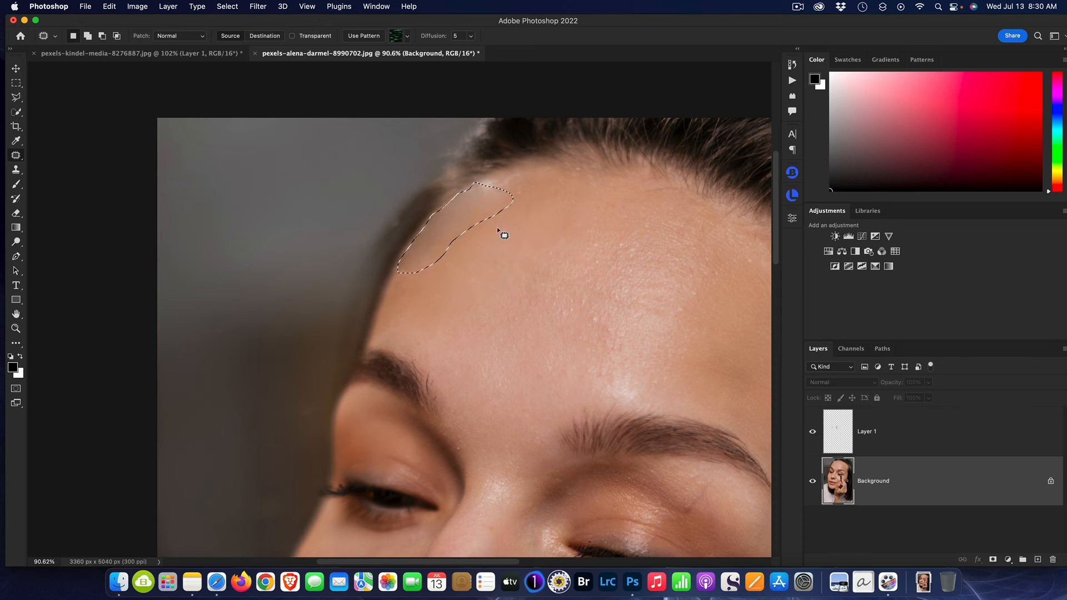
left_click_drag(454, 221, 502, 244)
key("super+d")
Patch the remaining bright area at the upper end of the forehead highlight with skin just below it, and deselect
mouse_move(497, 174)
left_mouse_down()
mouse_move(462, 192)
mouse_move(510, 185)
mouse_move(512, 172)
mouse_move(495, 174)
mouse_move(528, 219)
left_mouse_up()
key("ctrl+d")
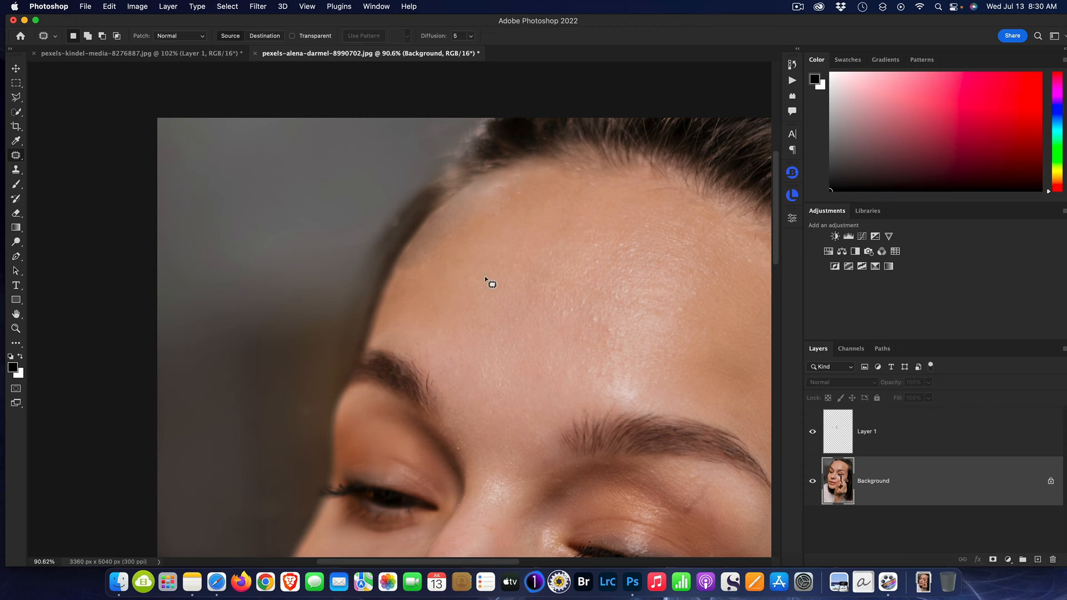
scroll(484, 276, "down", 5)
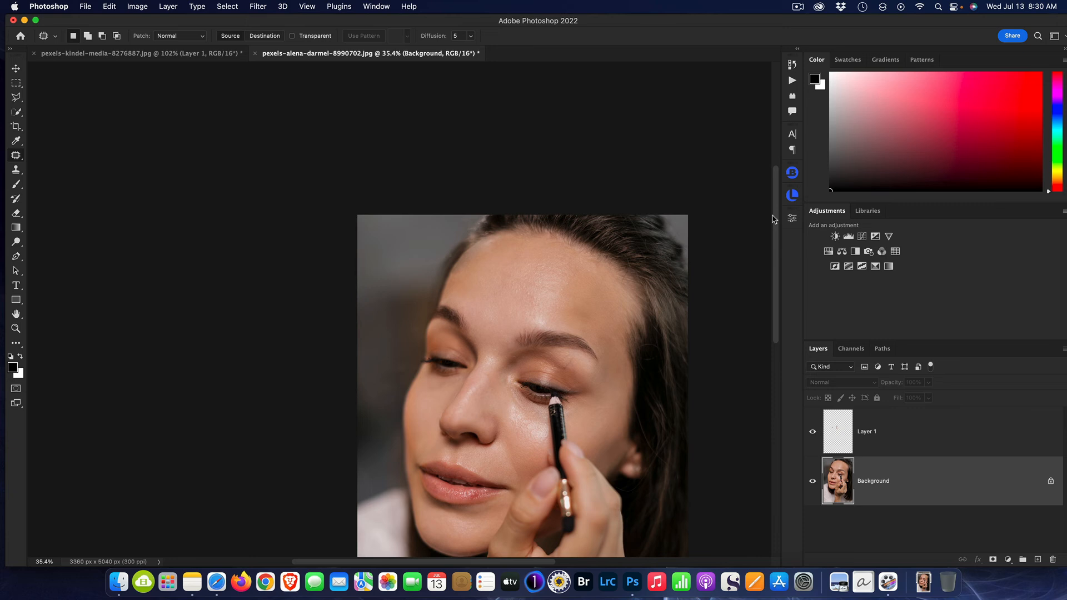
Switch to the pexels-kindel-media-8276887.jpg document and compare the retouched head and arm with the original by toggling Layer 1's visibility
left_click_drag(774, 218, 773, 260)
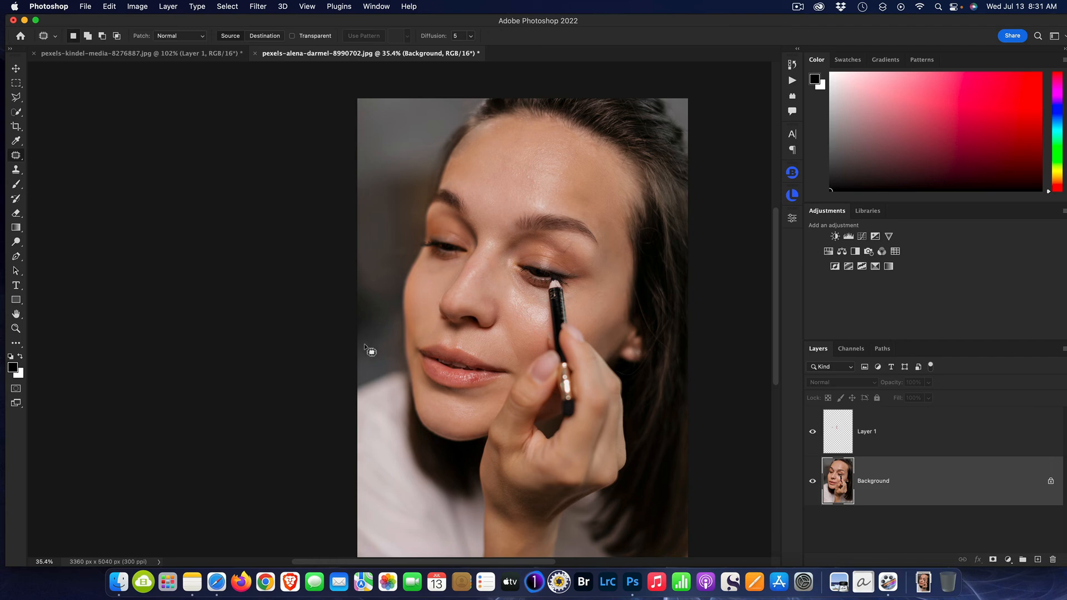
left_click(146, 53)
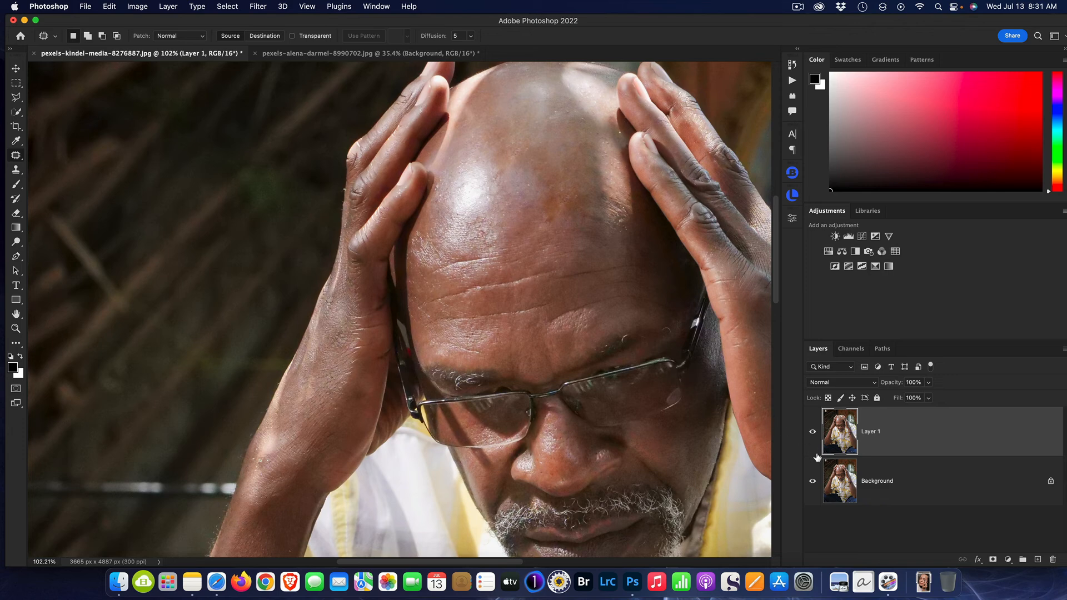
left_click(813, 431)
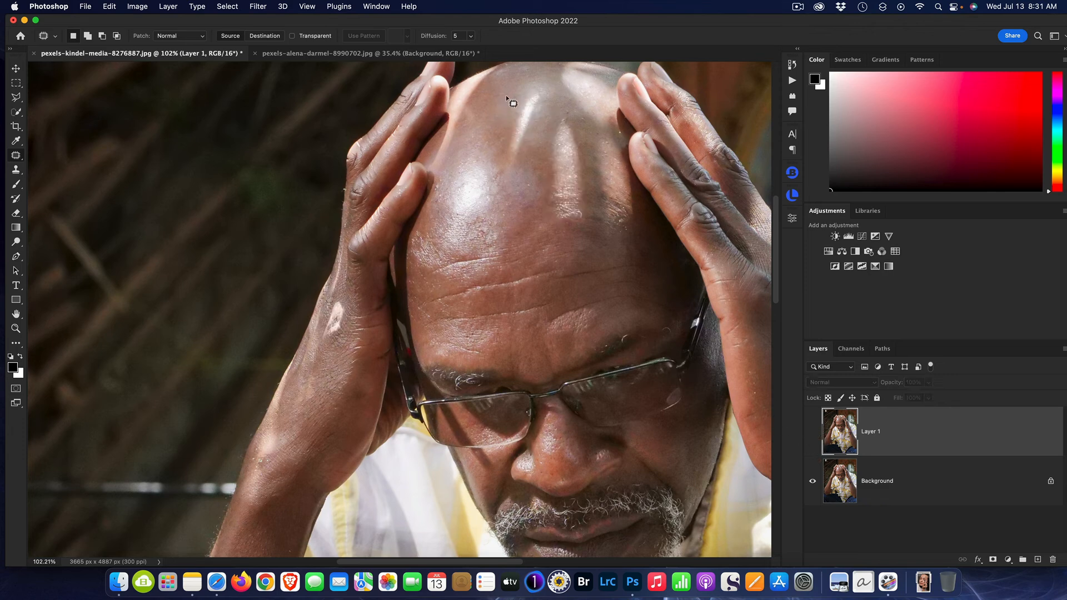
left_click(814, 433)
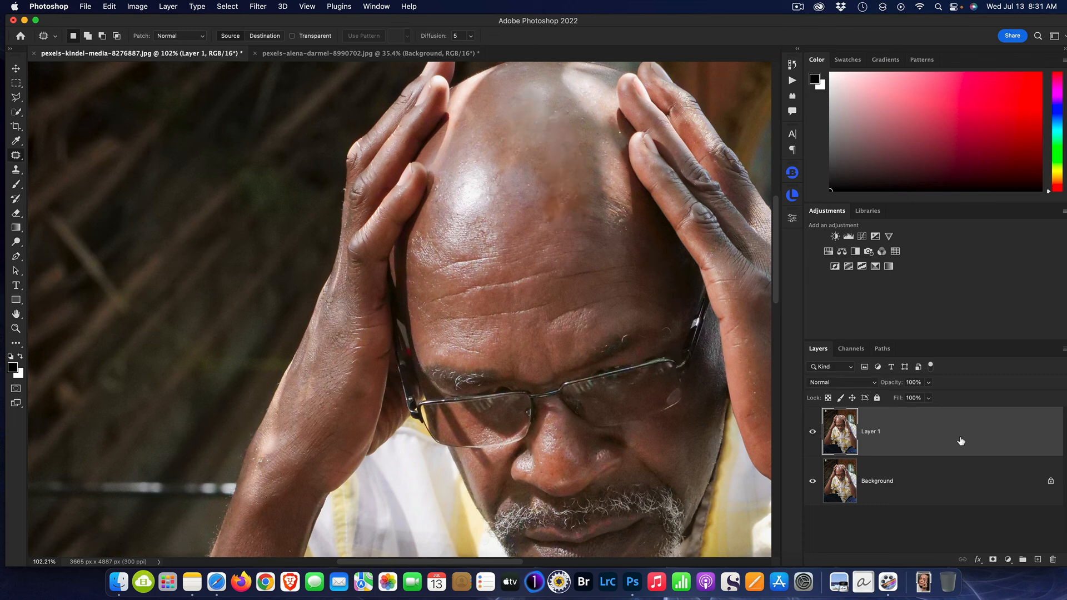
left_click(812, 436)
left_click(813, 436)
left_click_drag(403, 563, 429, 562)
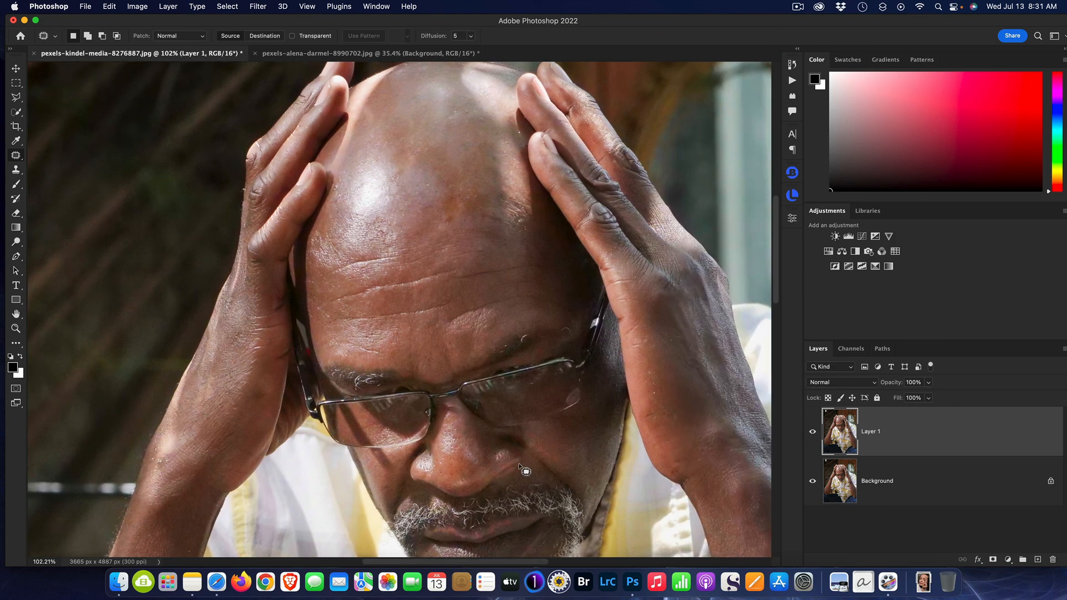
Compare the whole portrait before and after retouching by repeatedly toggling Layer 1's visibility, ending with the layer hidden
scroll(519, 464, "down", 3)
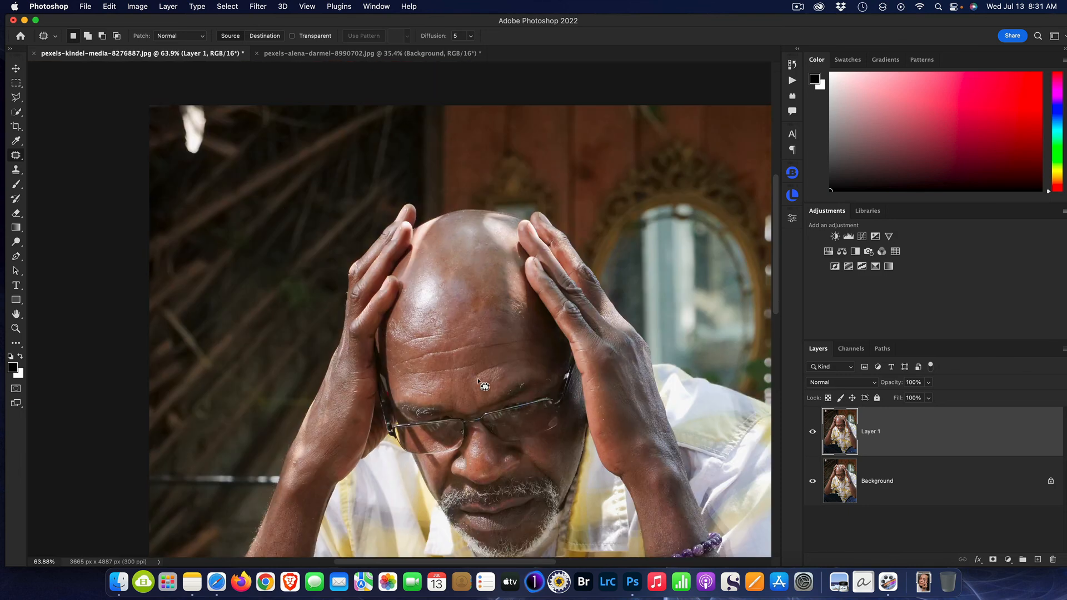
scroll(478, 377, "down", 3)
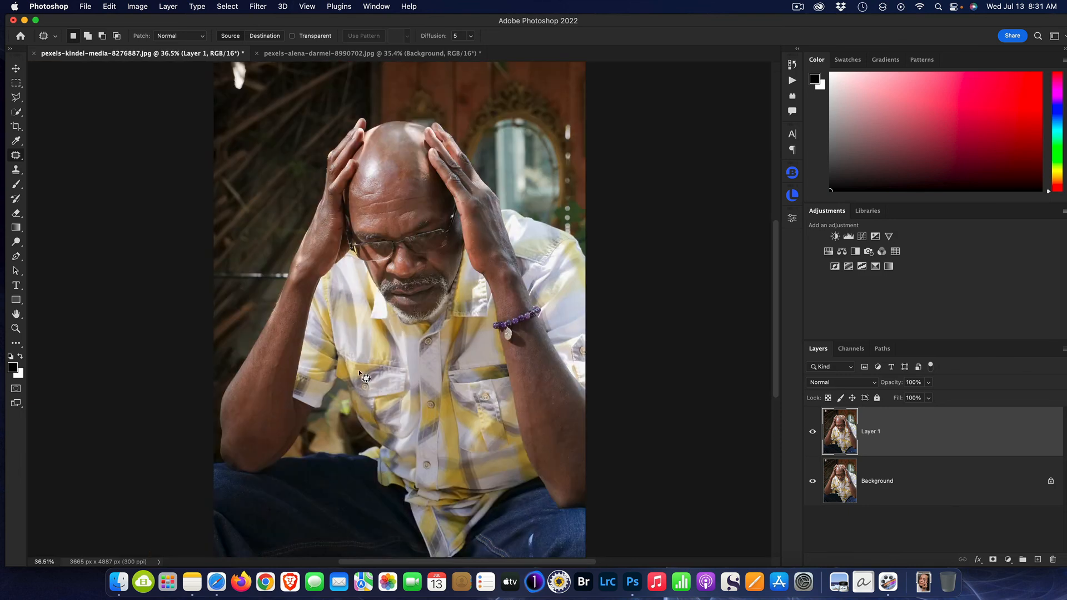
left_click(812, 432)
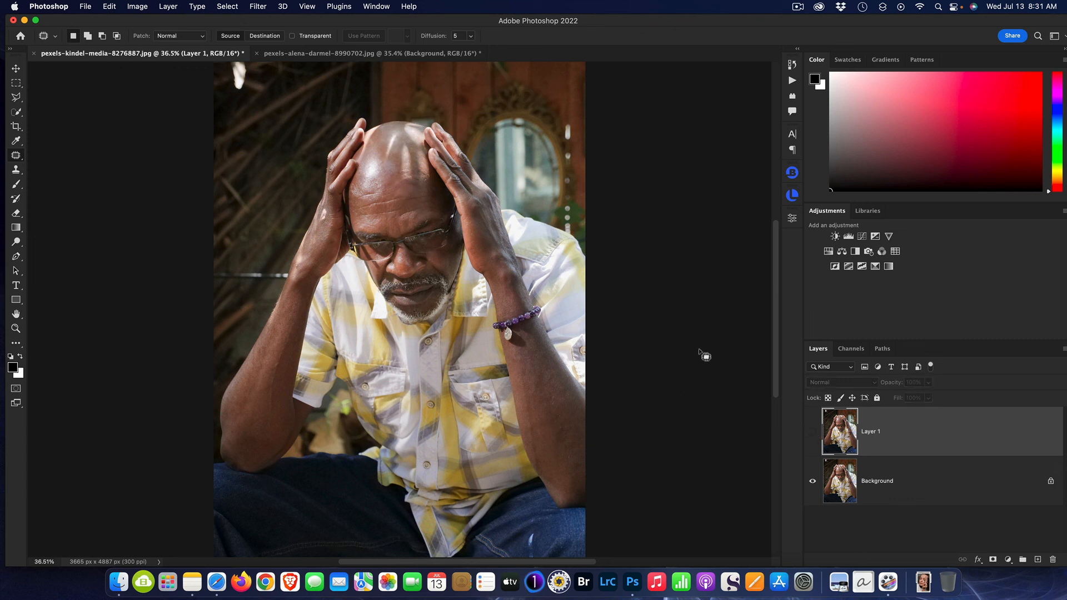
left_click(811, 436)
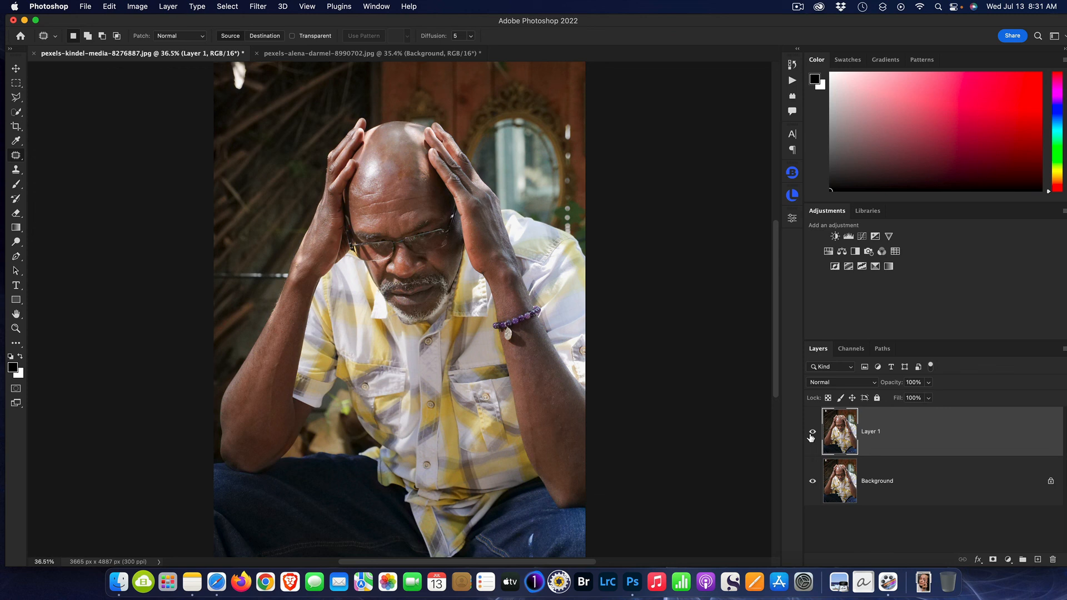
left_click(811, 435)
left_click(811, 435)
left_click(811, 436)
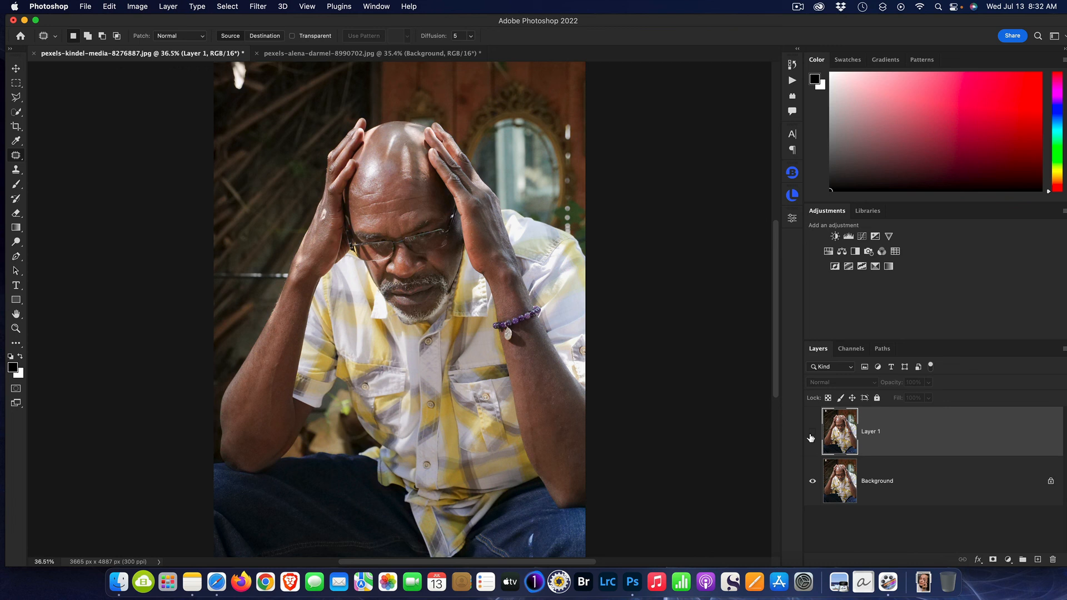
Activate the Spot Healing Brush tool in place of the Patch tool
right_click(23, 161)
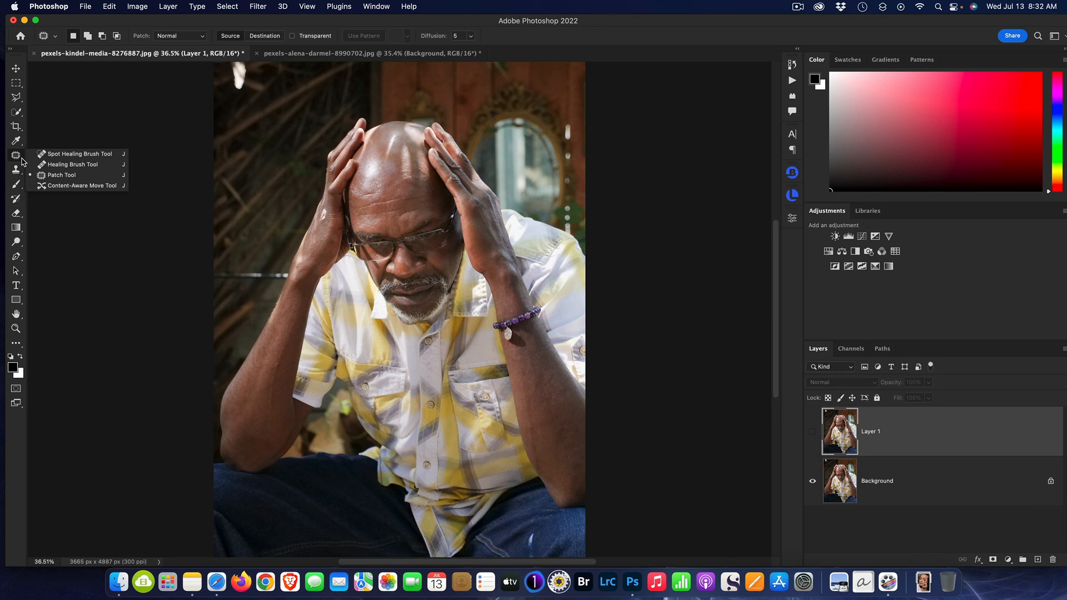
left_click(78, 154)
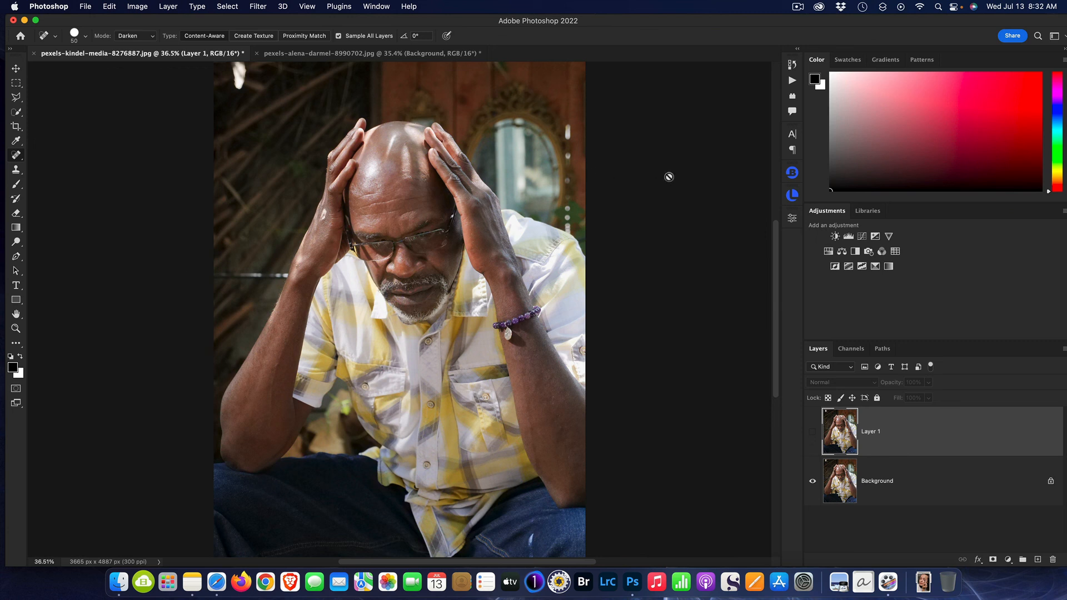
left_click(797, 7)
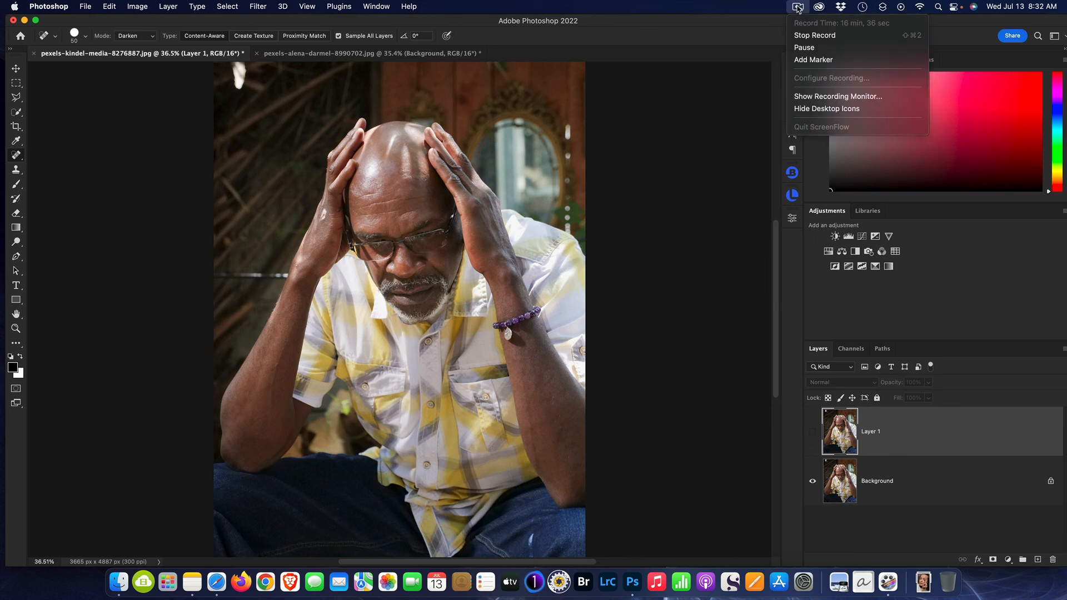
left_click(811, 35)
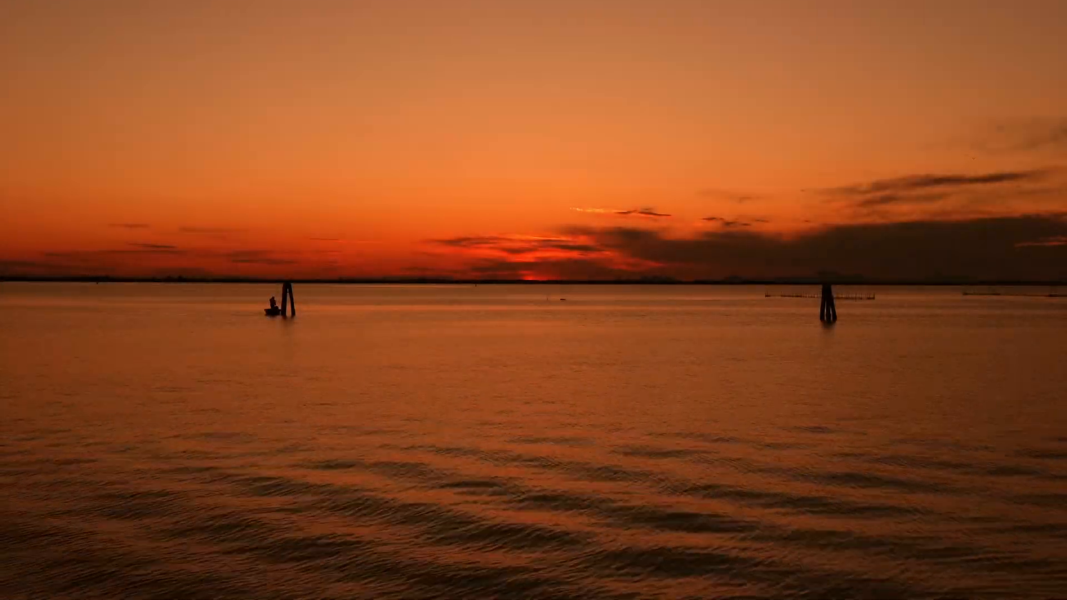